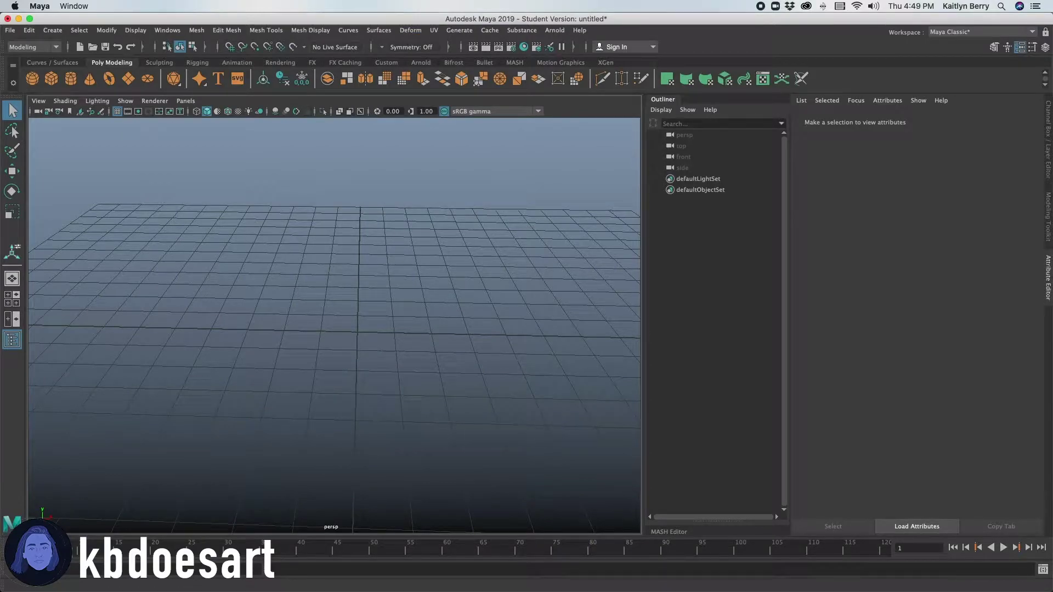
# Create a polygon cube with a width of 6, a height of 0.8 and a depth of 6
pyautogui.click(344, 225)
pyautogui.click(51, 78)
pyautogui.keyDown('alt'); pyautogui.moveTo(297, 307); pyautogui.dragTo(453, 299, button='right'); pyautogui.keyUp('alt')
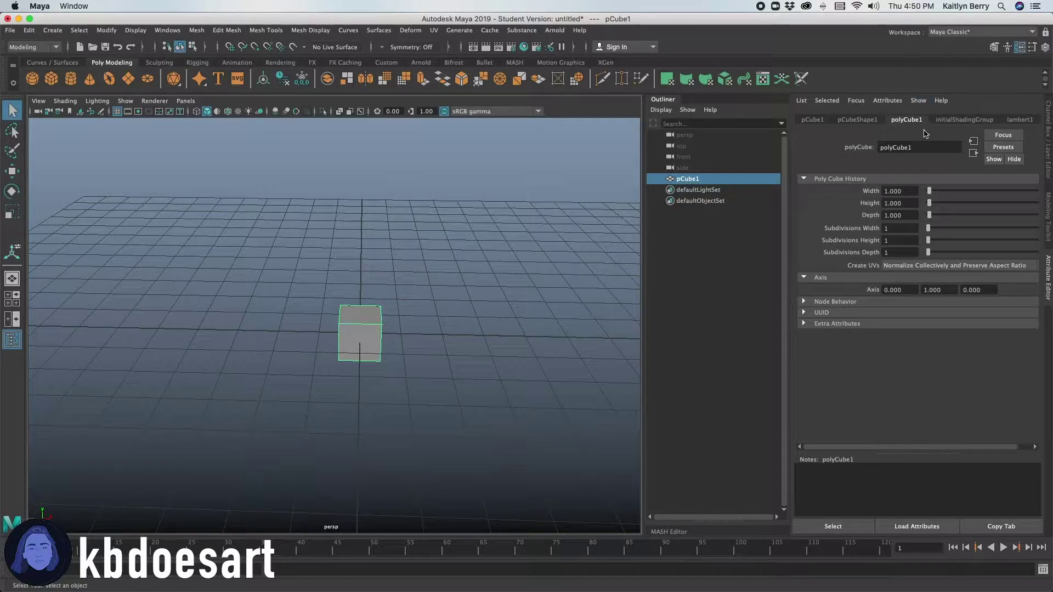
pyautogui.moveTo(911, 190); pyautogui.dragTo(866, 183)
pyautogui.press('Tab')
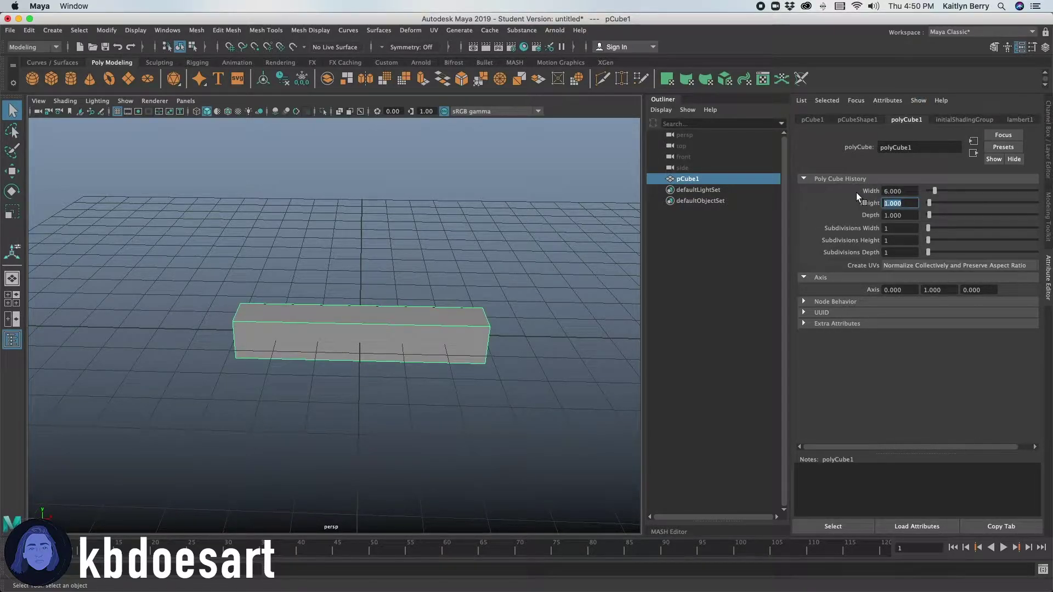
pyautogui.write('0.8')
pyautogui.press('Tab')
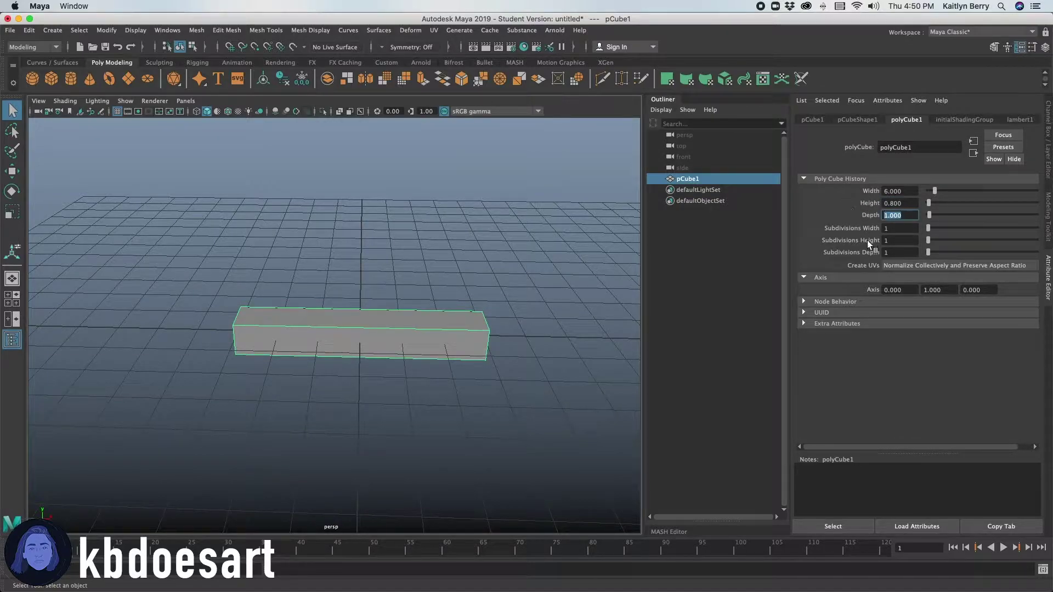
pyautogui.write('6')
pyautogui.press('Tab')
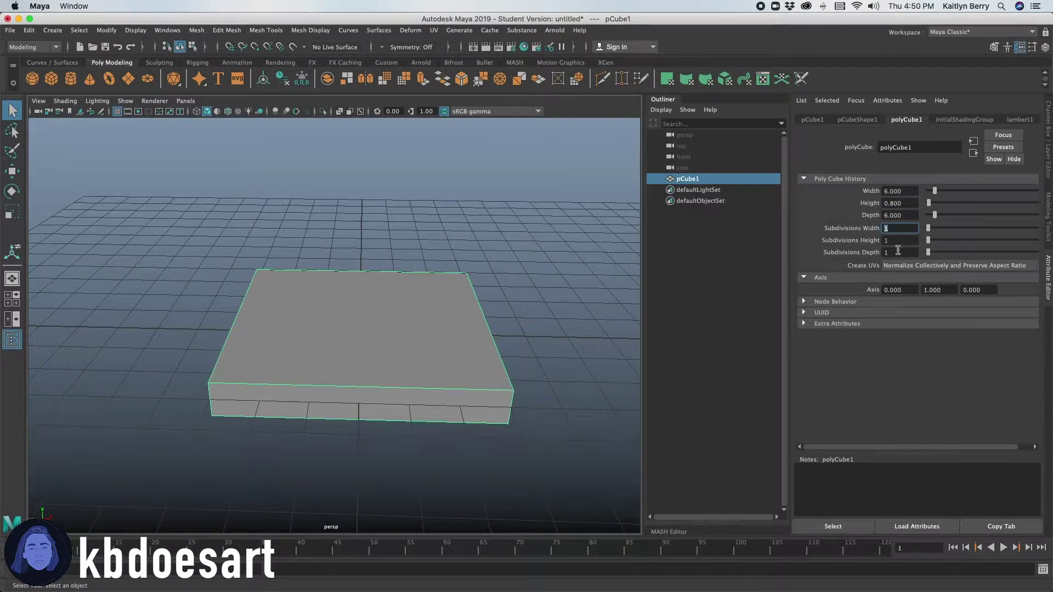
# Set the flat box's subdivisions to 6 in width, 2 in height and 6 in depth
pyautogui.write('6')
pyautogui.press('Tab')
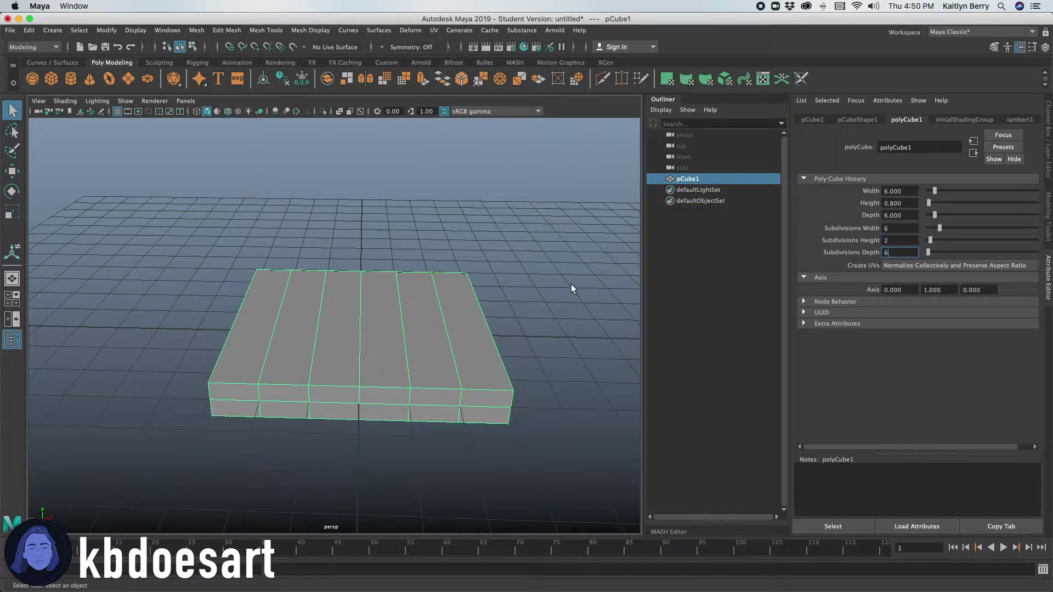
pyautogui.click(600, 284)
pyautogui.click(393, 396)
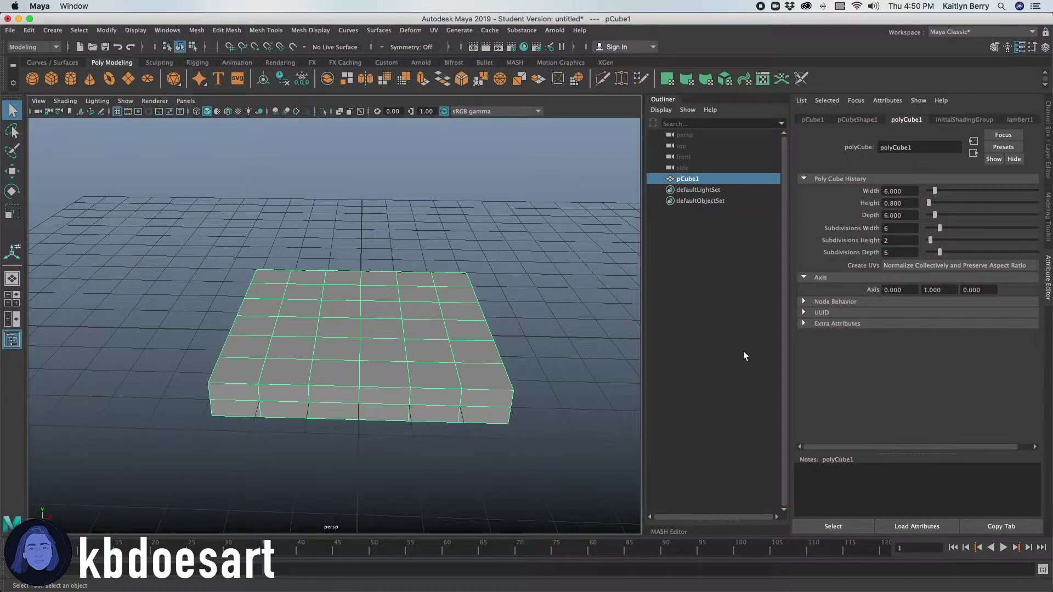
# Select all the top faces of the box and extrude them inward with an offset of 0.2
pyautogui.moveTo(413, 327); pyautogui.dragTo(411, 309, button='right')
pyautogui.click(407, 316)
pyautogui.click(304, 277)
pyautogui.click(261, 305)
pyautogui.click(301, 336)
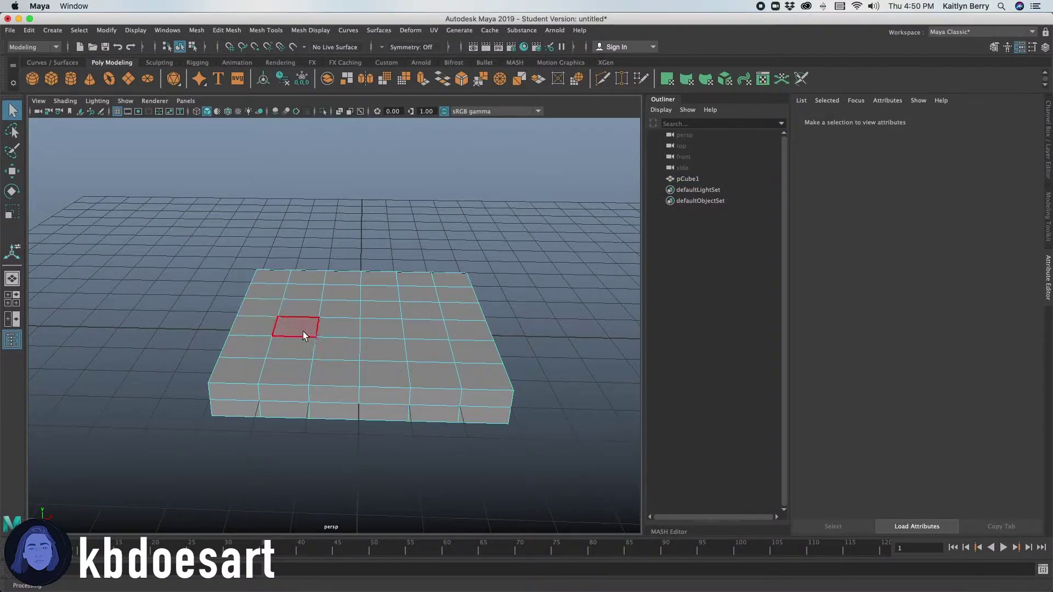
pyautogui.keyDown('alt'); pyautogui.moveTo(301, 337); pyautogui.dragTo(304, 328); pyautogui.keyUp('alt')
pyautogui.moveTo(258, 260)
pyautogui.mouseDown()
pyautogui.moveTo(443, 253)
pyautogui.moveTo(475, 369)
pyautogui.moveTo(264, 360)
pyautogui.moveTo(250, 339)
pyautogui.moveTo(389, 339)
pyautogui.moveTo(411, 310)
pyautogui.moveTo(258, 301)
pyautogui.moveTo(339, 289)
pyautogui.moveTo(379, 269)
pyautogui.moveTo(405, 290)
pyautogui.moveTo(250, 265)
pyautogui.mouseUp()
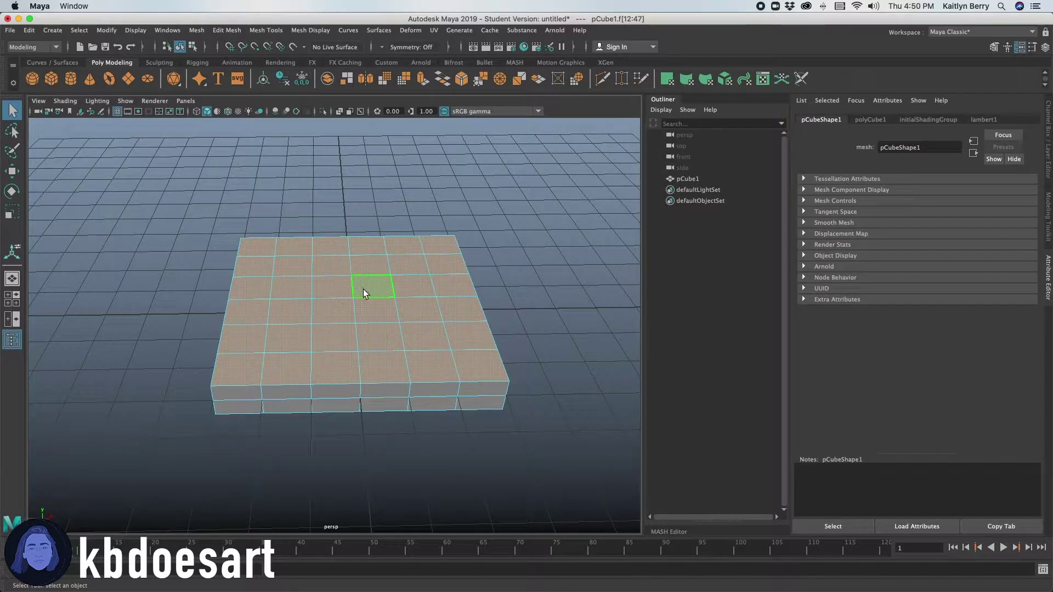
pyautogui.hotkey('ctrl', 'e')
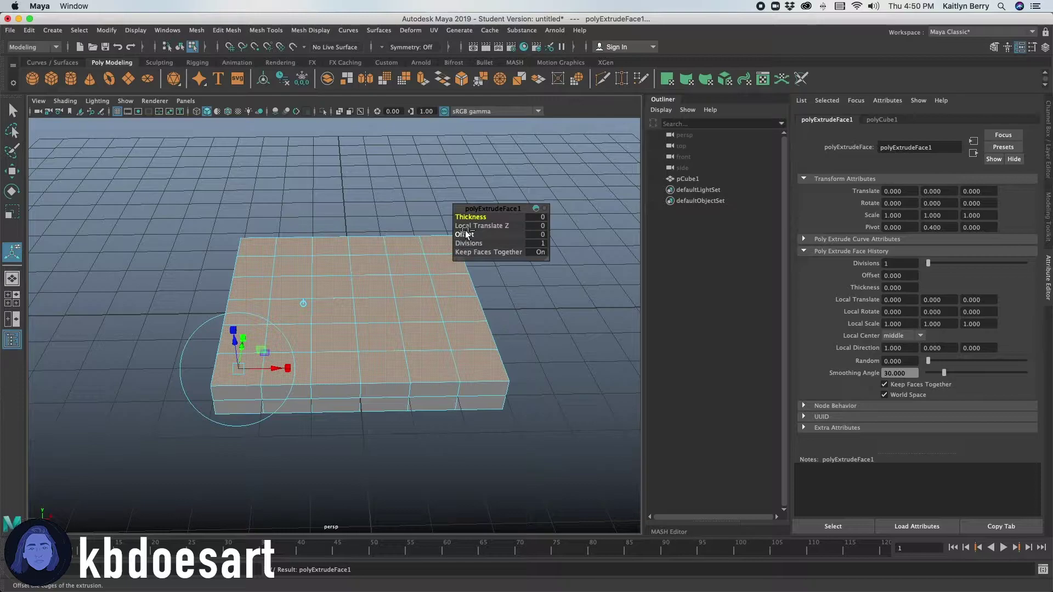
pyautogui.moveTo(464, 235)
pyautogui.mouseDown()
pyautogui.moveTo(480, 236)
pyautogui.moveTo(469, 234)
pyautogui.mouseUp()
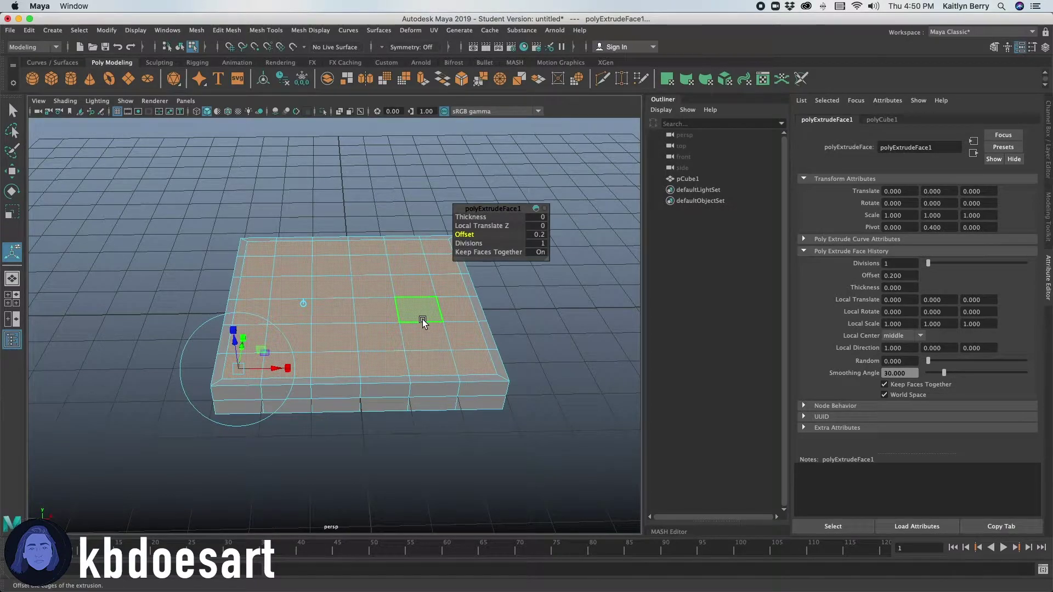
# Extrude the inset top faces again and lower them into the box to hollow out a tray, then return to object mode
pyautogui.hotkey('ctrl', 'e')
pyautogui.keyDown('alt'); pyautogui.moveTo(398, 290); pyautogui.dragTo(351, 296); pyautogui.keyUp('alt')
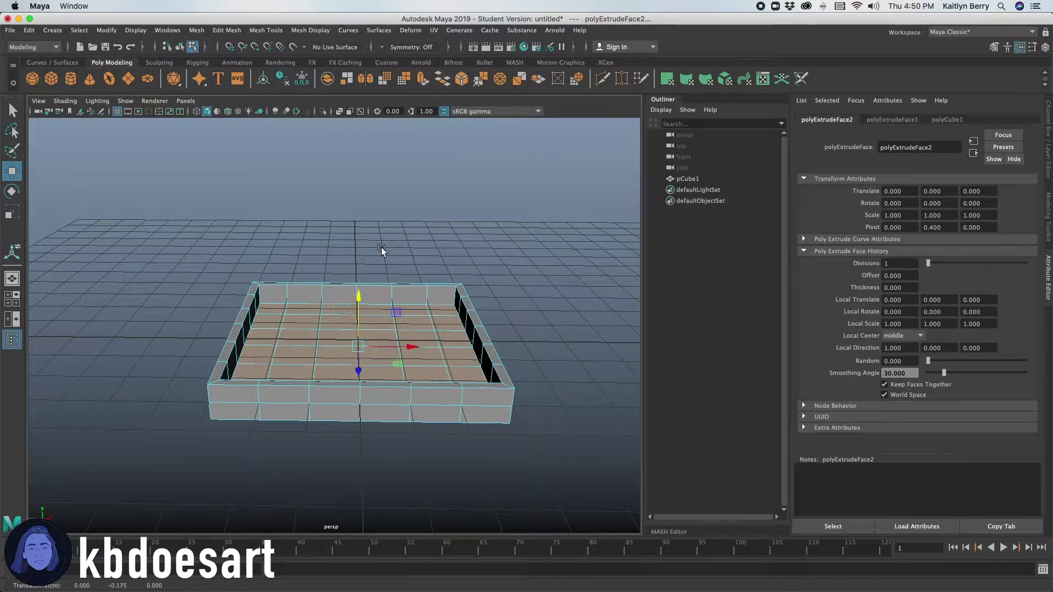
pyautogui.click(334, 237)
pyautogui.keyDown('alt'); pyautogui.moveTo(333, 237); pyautogui.dragTo(336, 386); pyautogui.keyUp('alt')
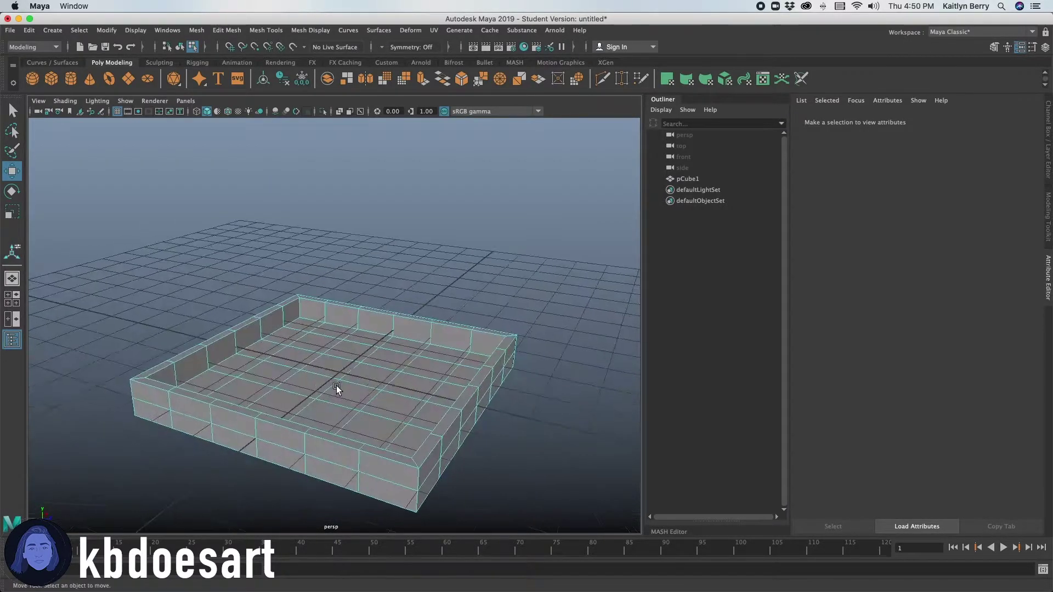
pyautogui.moveTo(337, 386); pyautogui.dragTo(386, 264, button='right')
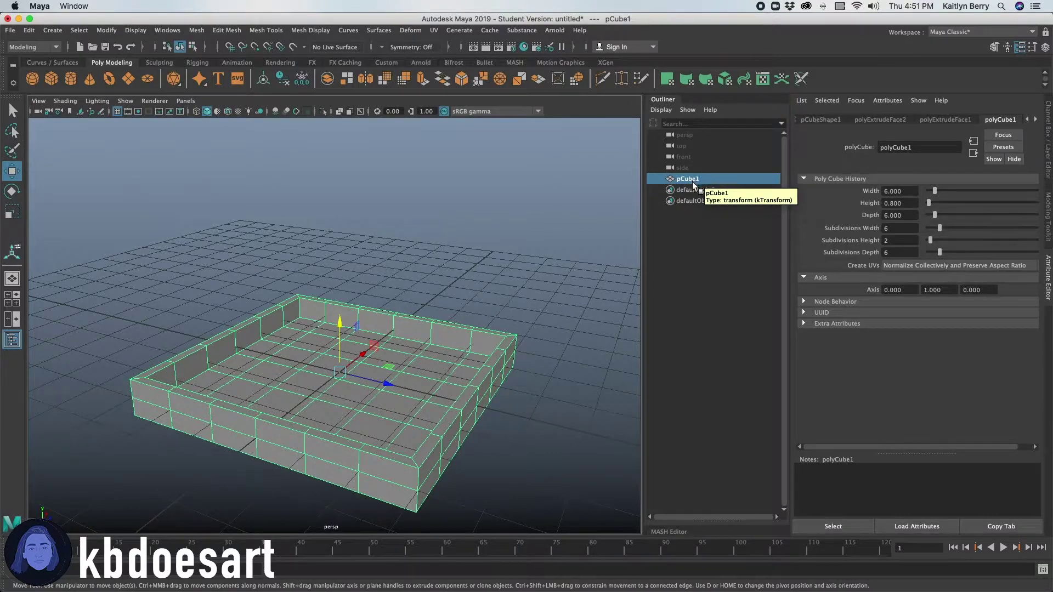
# Duplicate the hollow tray and set the copy's X rotation to 90
pyautogui.hotkey('ctrl', 'd')
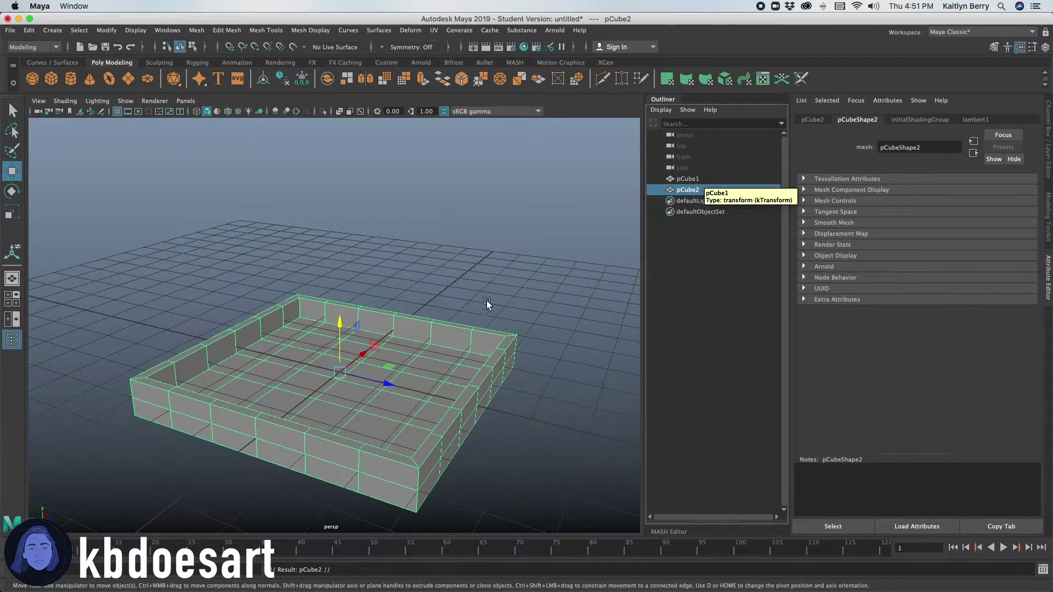
pyautogui.keyDown('alt'); pyautogui.moveTo(486, 300); pyautogui.dragTo(701, 207); pyautogui.keyUp('alt')
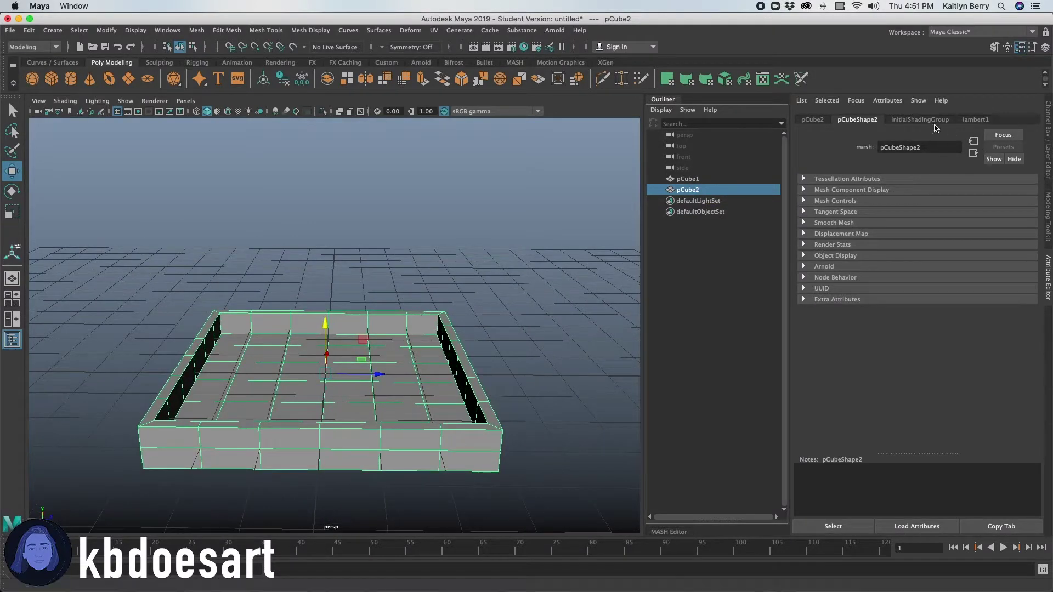
pyautogui.click(809, 120)
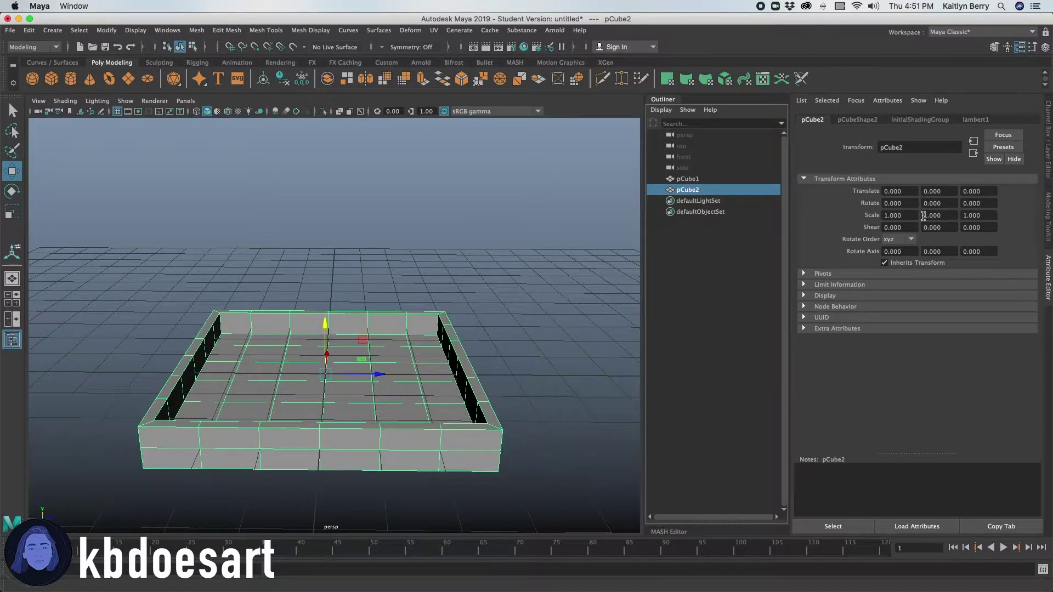
pyautogui.click(911, 204)
pyautogui.write('90')
pyautogui.press('Return')
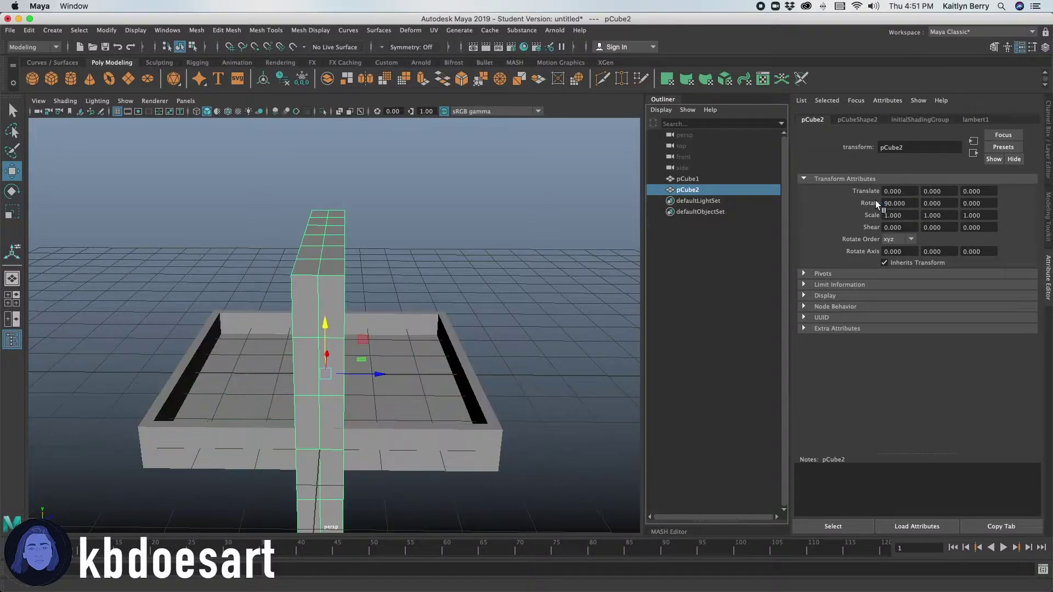
# Move the upright copy to the tray's back edge, at about 2.629 in Y and -2.583 in Z
pyautogui.keyDown('alt'); pyautogui.moveTo(522, 287); pyautogui.dragTo(515, 255); pyautogui.keyUp('alt')
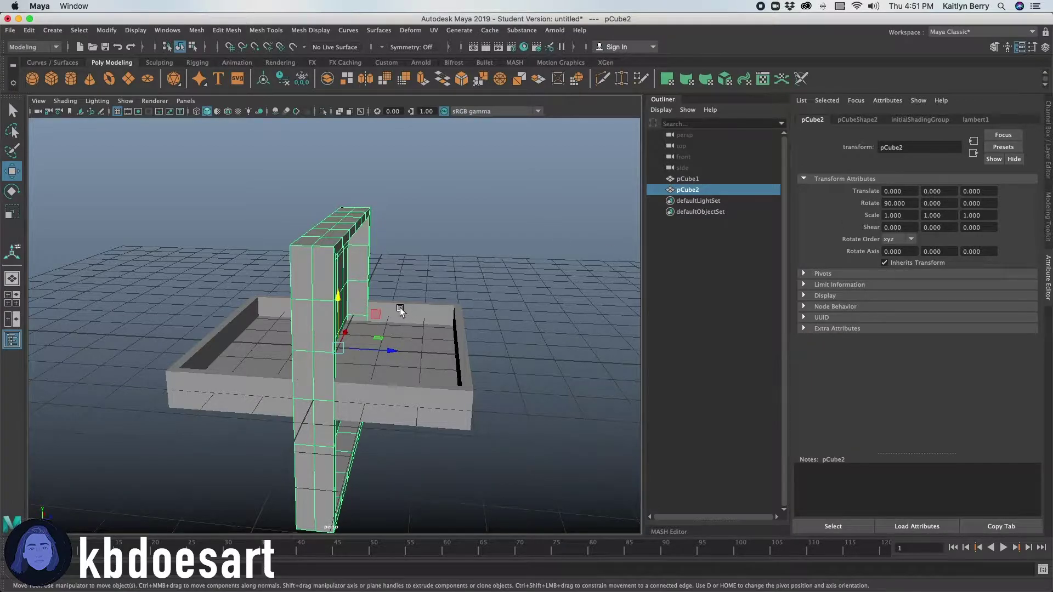
pyautogui.moveTo(338, 298); pyautogui.dragTo(348, 202)
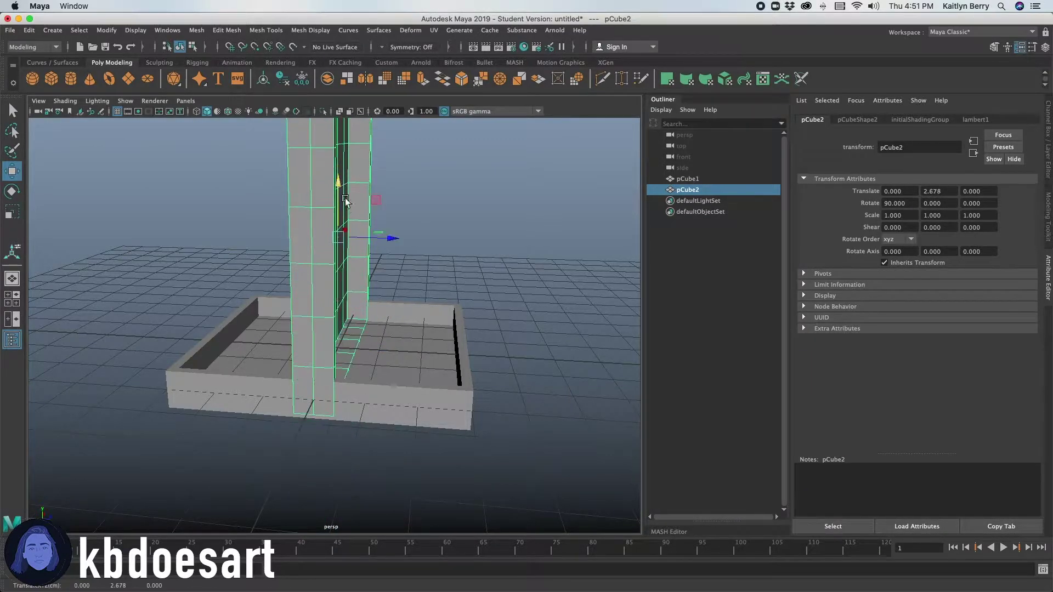
pyautogui.moveTo(383, 237); pyautogui.dragTo(266, 223)
pyautogui.moveTo(225, 181); pyautogui.dragTo(227, 189)
pyautogui.keyDown('alt'); pyautogui.moveTo(331, 269); pyautogui.dragTo(261, 291); pyautogui.keyUp('alt')
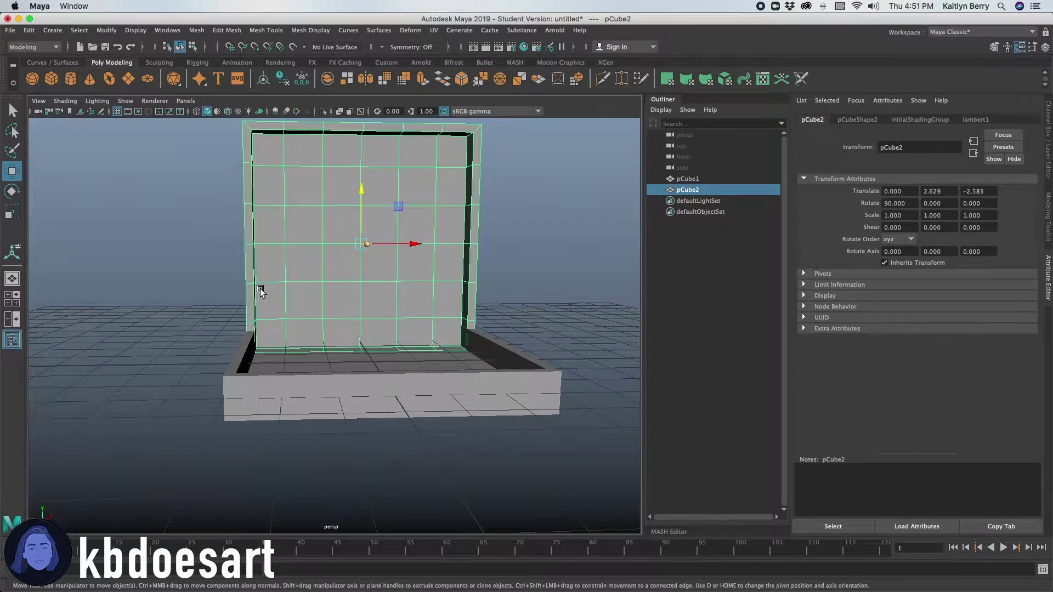
pyautogui.keyDown('alt'); pyautogui.moveTo(532, 266); pyautogui.dragTo(422, 317); pyautogui.keyUp('alt')
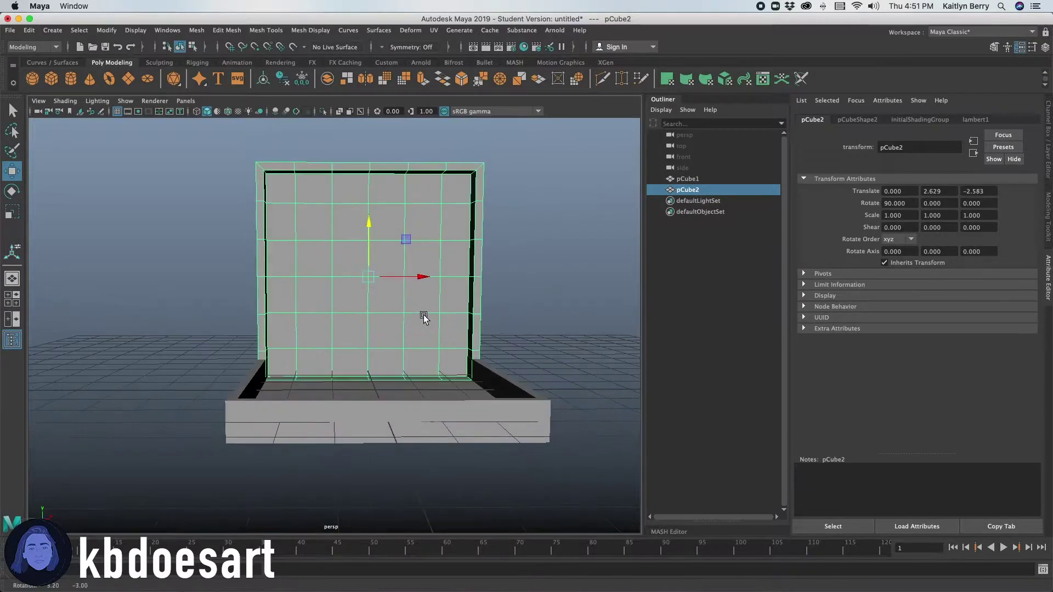
# Scale the lid uniformly to about 0.93 and tilt it to an X rotation of about 139.5
pyautogui.press('r')
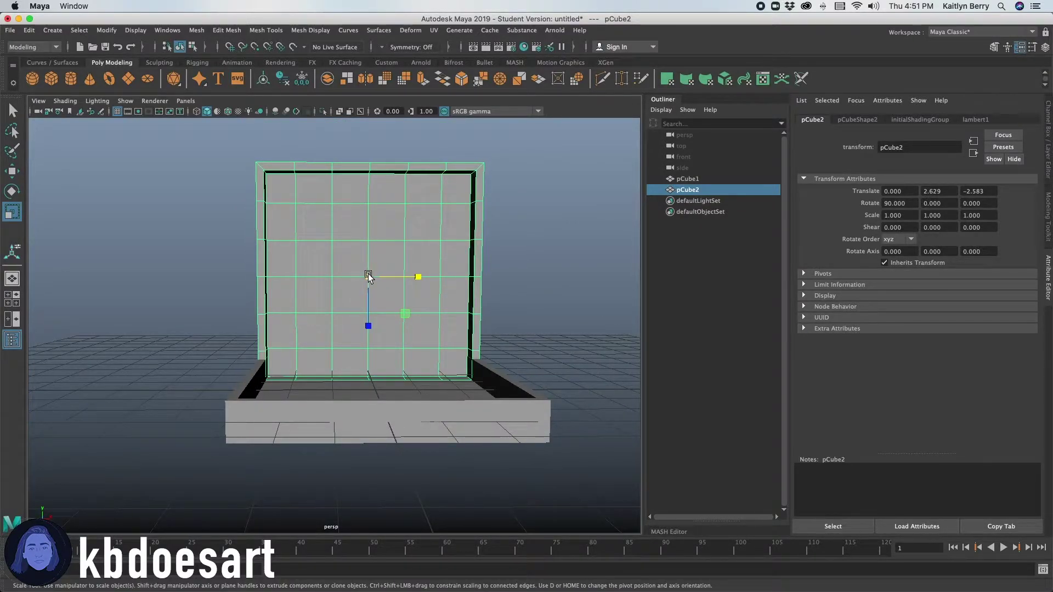
pyautogui.moveTo(367, 278)
pyautogui.mouseDown()
pyautogui.moveTo(312, 312)
pyautogui.moveTo(439, 329)
pyautogui.moveTo(477, 318)
pyautogui.moveTo(499, 336)
pyautogui.moveTo(411, 357)
pyautogui.moveTo(314, 343)
pyautogui.moveTo(307, 331)
pyautogui.moveTo(400, 312)
pyautogui.moveTo(272, 236)
pyautogui.moveTo(334, 278)
pyautogui.moveTo(335, 319)
pyautogui.moveTo(346, 318)
pyautogui.moveTo(323, 336)
pyautogui.moveTo(323, 303)
pyautogui.moveTo(294, 323)
pyautogui.moveTo(348, 324)
pyautogui.moveTo(313, 322)
pyautogui.moveTo(291, 279)
pyautogui.moveTo(291, 301)
pyautogui.moveTo(232, 285)
pyautogui.moveTo(230, 301)
pyautogui.moveTo(353, 318)
pyautogui.moveTo(366, 283)
pyautogui.mouseUp()
pyautogui.press('e')
pyautogui.press('w')
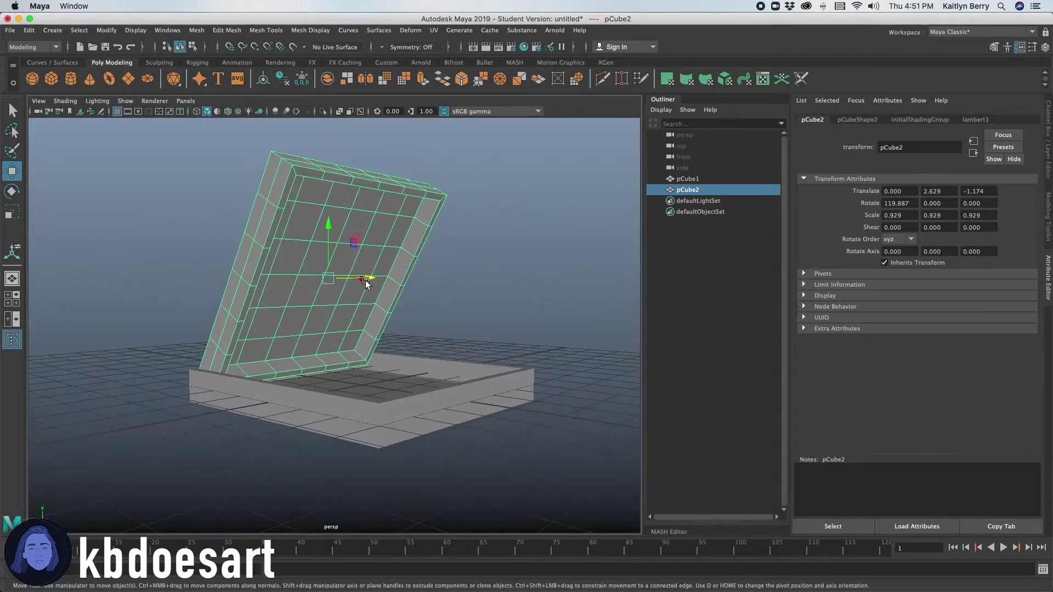
pyautogui.press('e')
pyautogui.moveTo(349, 241)
pyautogui.mouseDown()
pyautogui.moveTo(356, 256)
pyautogui.moveTo(344, 244)
pyautogui.mouseUp()
pyautogui.press('w')
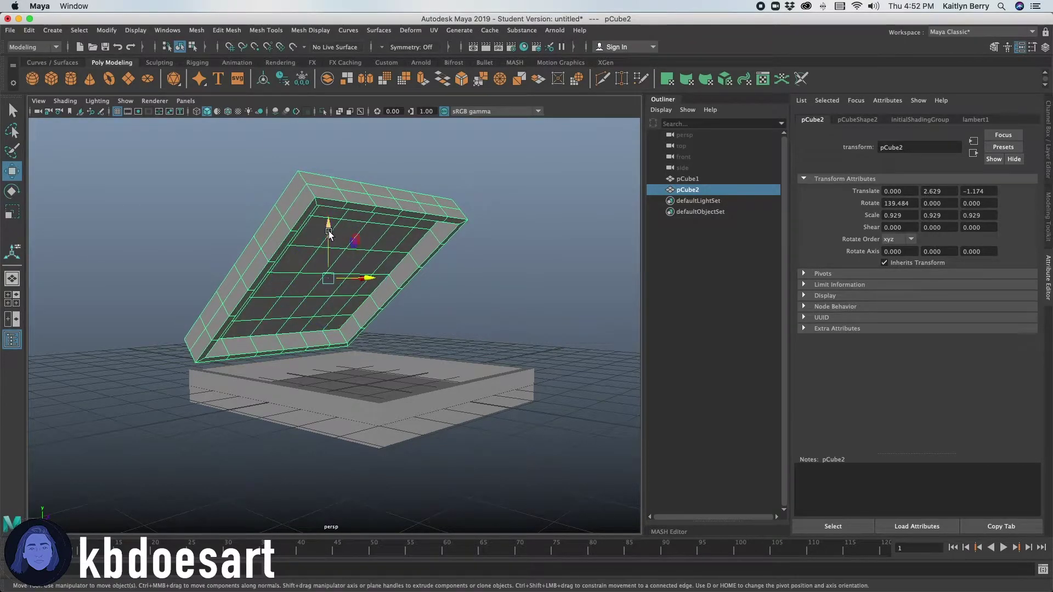
# Position the tilted lid over the tray's back edge at about 2.135 in Y and -0.860 in Z
pyautogui.keyDown('alt'); pyautogui.moveTo(328, 281); pyautogui.dragTo(354, 273); pyautogui.keyUp('alt')
pyautogui.keyDown('alt'); pyautogui.moveTo(353, 274); pyautogui.dragTo(298, 294); pyautogui.keyUp('alt')
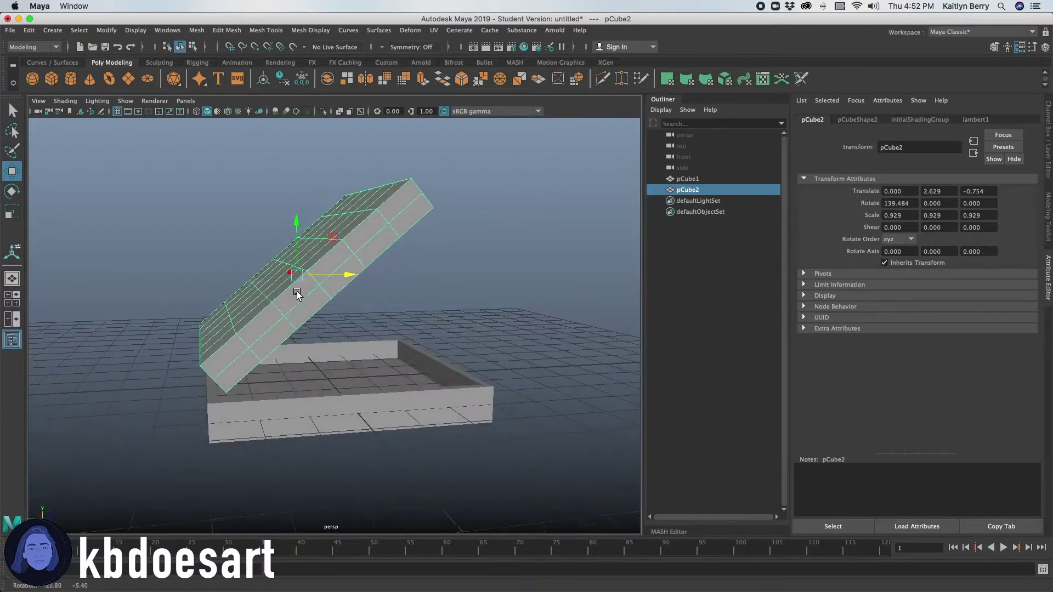
pyautogui.moveTo(295, 222); pyautogui.dragTo(300, 265)
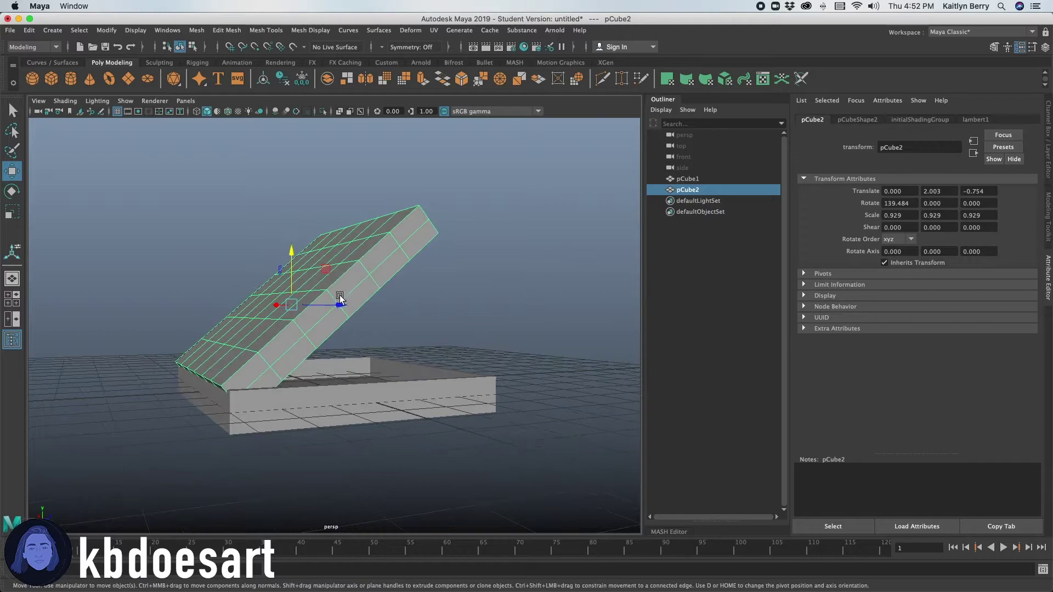
pyautogui.moveTo(340, 299); pyautogui.dragTo(336, 299)
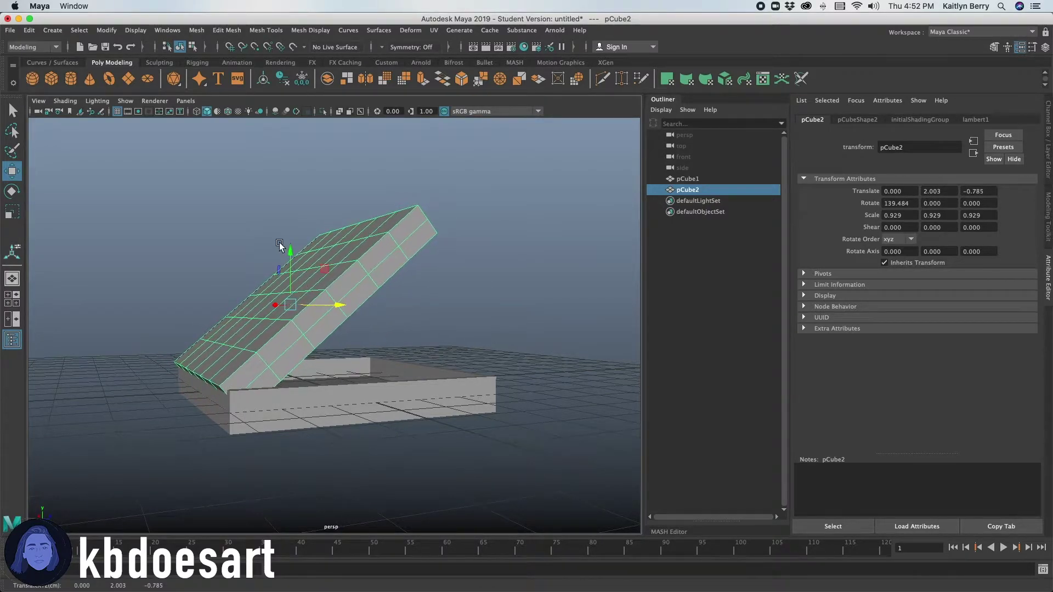
pyautogui.moveTo(280, 245); pyautogui.dragTo(285, 240)
pyautogui.moveTo(337, 300); pyautogui.dragTo(329, 293)
pyautogui.keyDown('alt'); pyautogui.moveTo(277, 336); pyautogui.dragTo(425, 325); pyautogui.keyUp('alt')
pyautogui.click(517, 327)
pyautogui.click(426, 325)
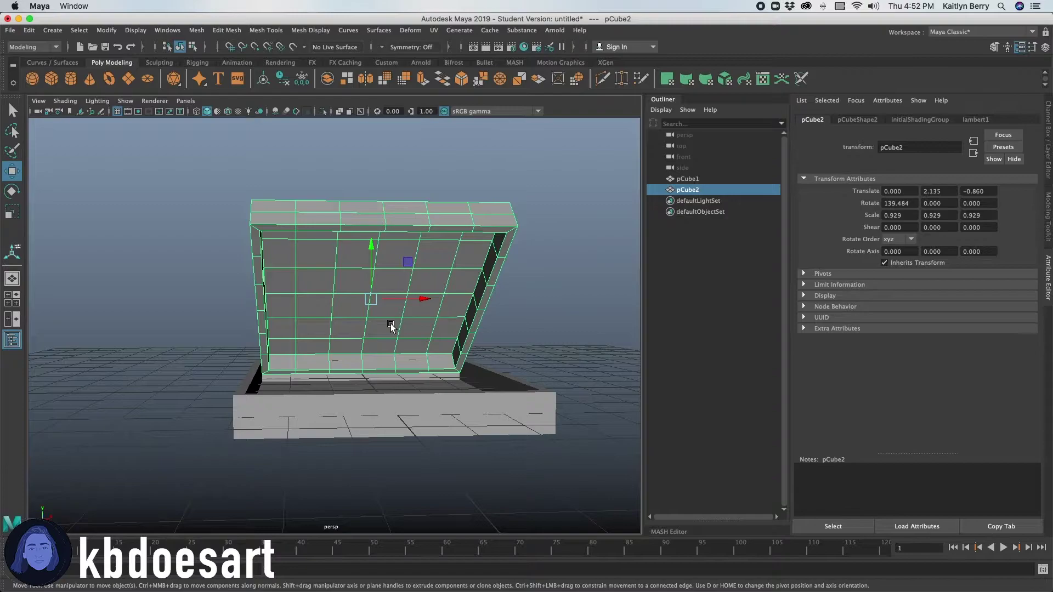
# Select the lid and the tray together and combine them into a single mesh
pyautogui.keyDown('shift'); pyautogui.click(399, 405); pyautogui.keyUp('shift')
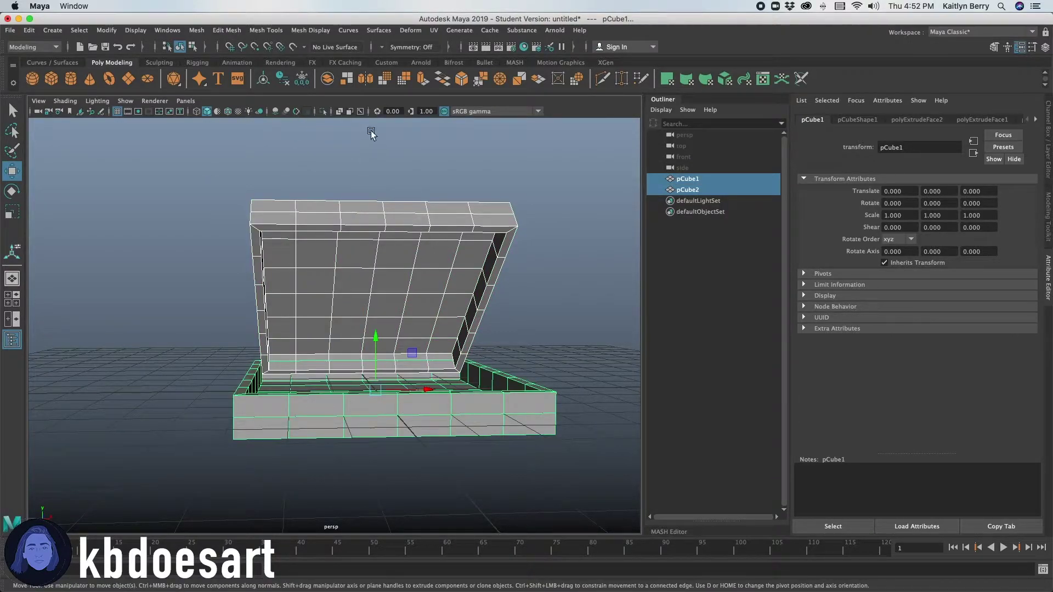
pyautogui.click(195, 31)
pyautogui.click(217, 80)
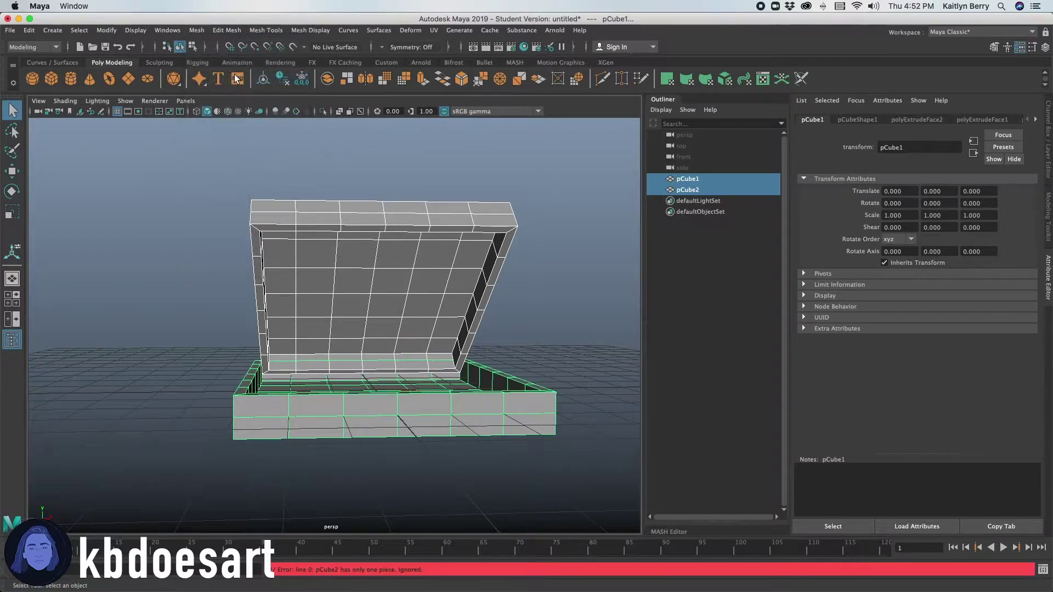
pyautogui.click(195, 31)
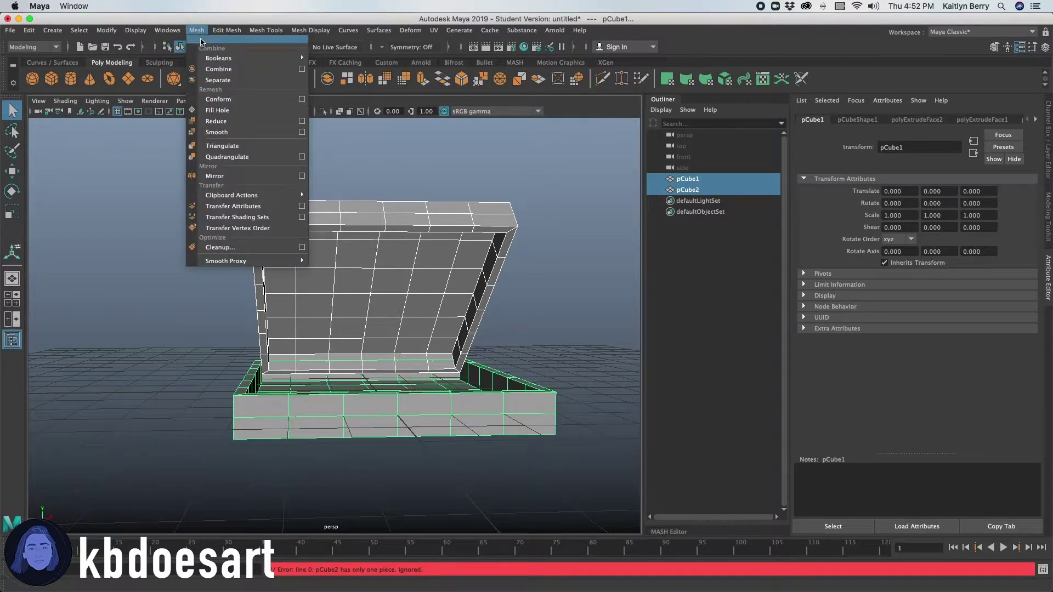
pyautogui.click(226, 70)
pyautogui.press('w')
# Switch the combined mesh to edge selection and select the first border edges of the lid
pyautogui.keyDown('alt'); pyautogui.moveTo(404, 352); pyautogui.dragTo(369, 334); pyautogui.keyUp('alt')
pyautogui.rightClick(371, 336)
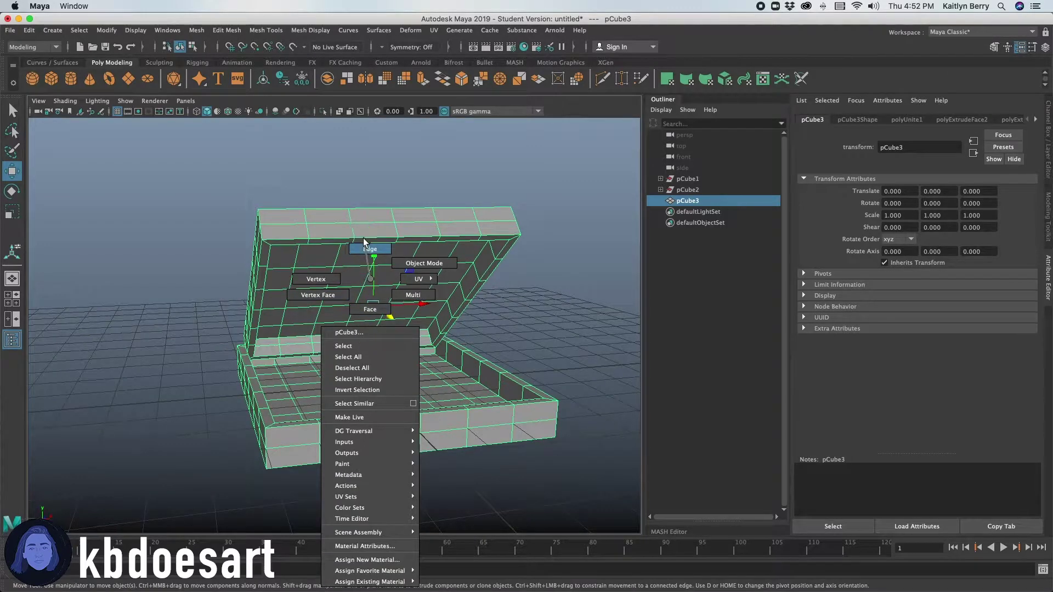
pyautogui.click(352, 368)
pyautogui.keyDown('alt'); pyautogui.moveTo(299, 353); pyautogui.dragTo(288, 389); pyautogui.keyUp('alt')
pyautogui.doubleClick(328, 285)
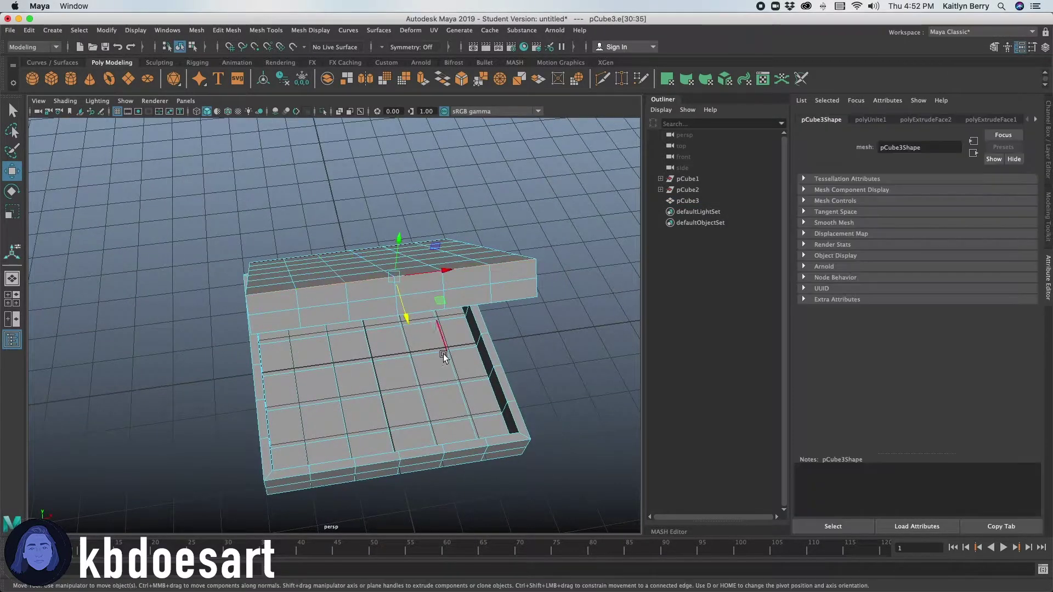
# Select the outer border edge loops on the lid's back and the tray's bottom, leaving out the tray's middle loop
pyautogui.keyDown('alt'); pyautogui.moveTo(443, 353); pyautogui.dragTo(329, 339); pyautogui.keyUp('alt')
pyautogui.doubleClick(287, 307)
pyautogui.keyDown('shift'); pyautogui.doubleClick(327, 344); pyautogui.keyUp('shift')
pyautogui.keyDown('shift'); pyautogui.doubleClick(334, 372); pyautogui.keyUp('shift')
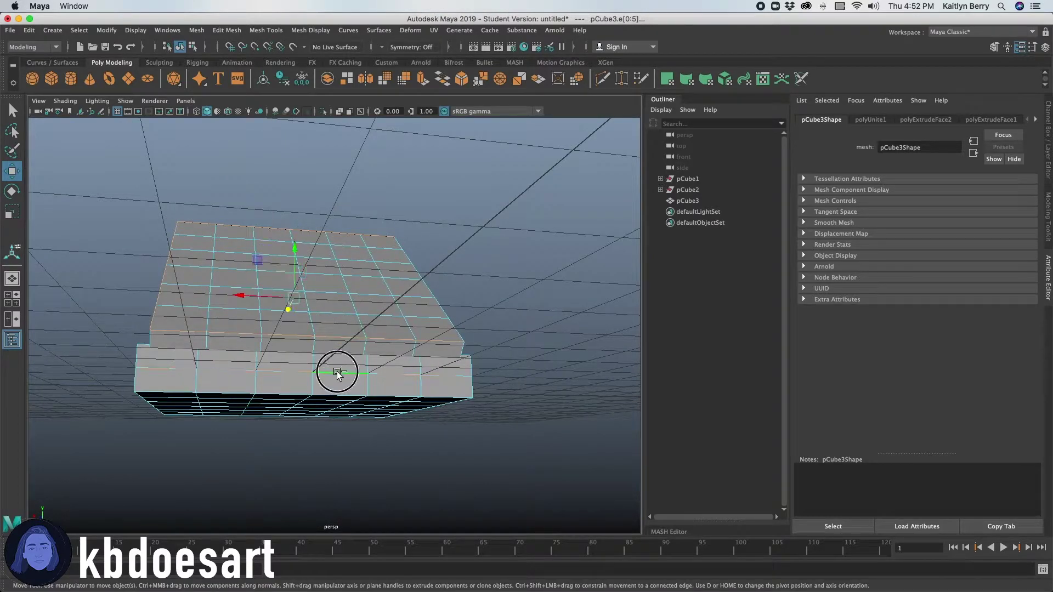
pyautogui.keyDown('ctrl'); pyautogui.doubleClick(163, 367); pyautogui.keyUp('ctrl')
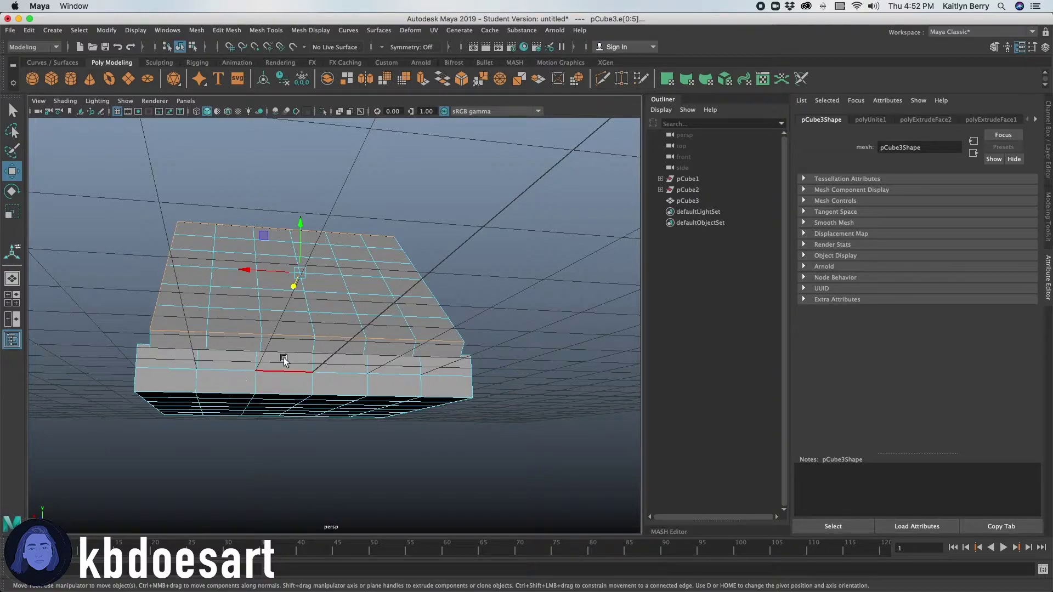
pyautogui.keyDown('shift'); pyautogui.doubleClick(297, 388); pyautogui.keyUp('shift')
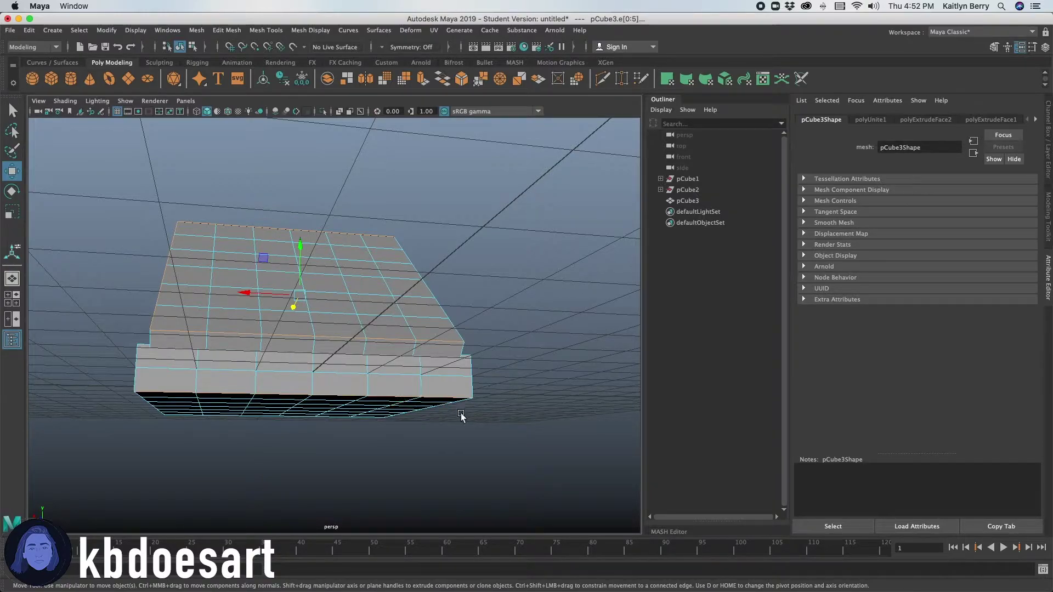
# Add the remaining border edges of the lid and tray to the selection, including their rims, inner walls and outer corners
pyautogui.keyDown('alt'); pyautogui.moveTo(507, 383); pyautogui.dragTo(237, 417); pyautogui.keyUp('alt')
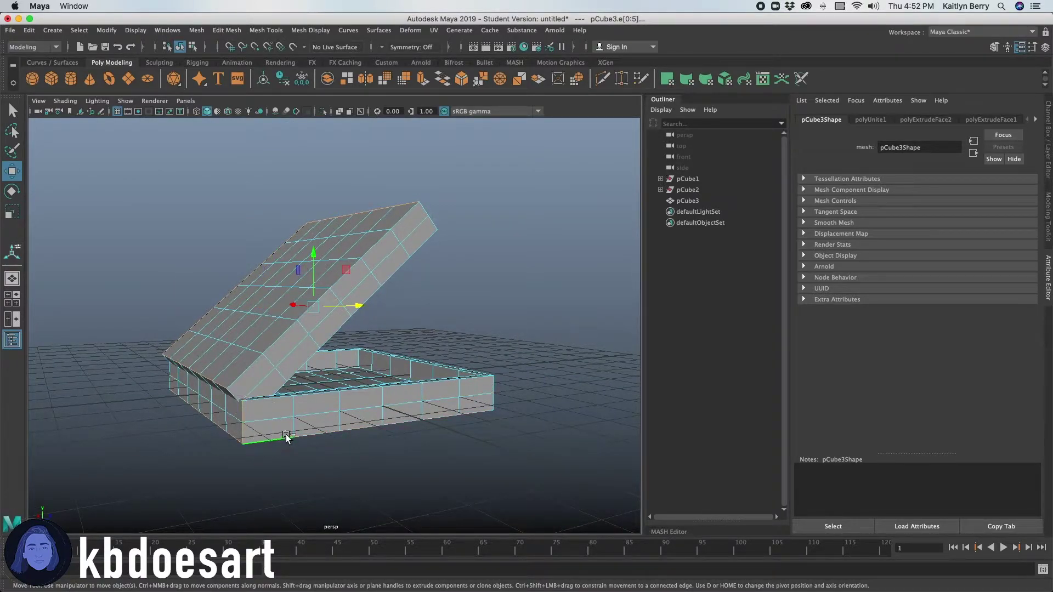
pyautogui.keyDown('alt'); pyautogui.moveTo(285, 434); pyautogui.dragTo(430, 439); pyautogui.keyUp('alt')
pyautogui.keyDown('alt'); pyautogui.moveTo(399, 399); pyautogui.dragTo(436, 391); pyautogui.keyUp('alt')
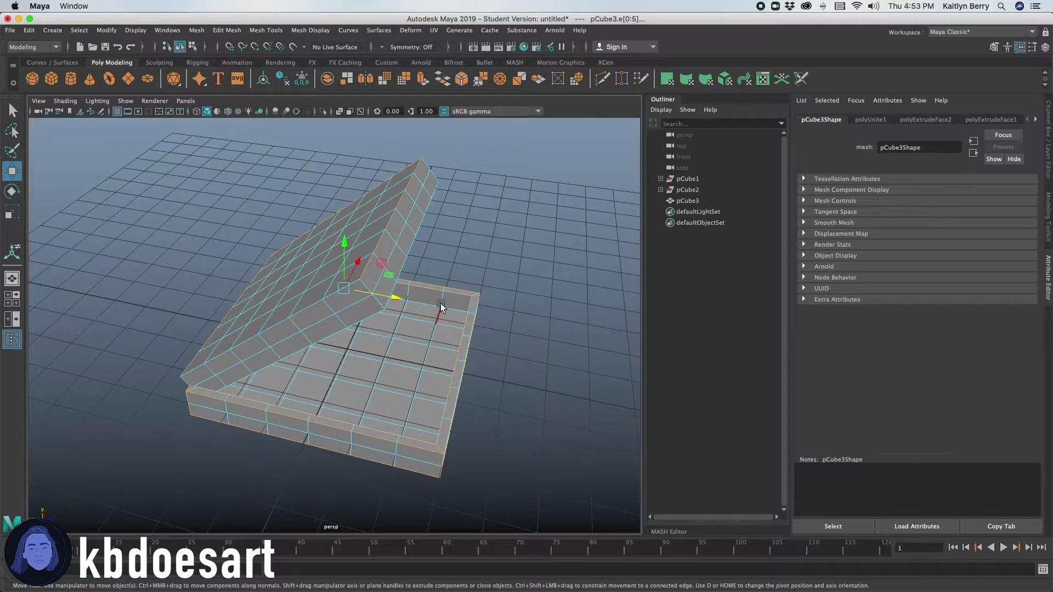
pyautogui.keyDown('alt'); pyautogui.moveTo(437, 305); pyautogui.dragTo(399, 404); pyautogui.keyUp('alt')
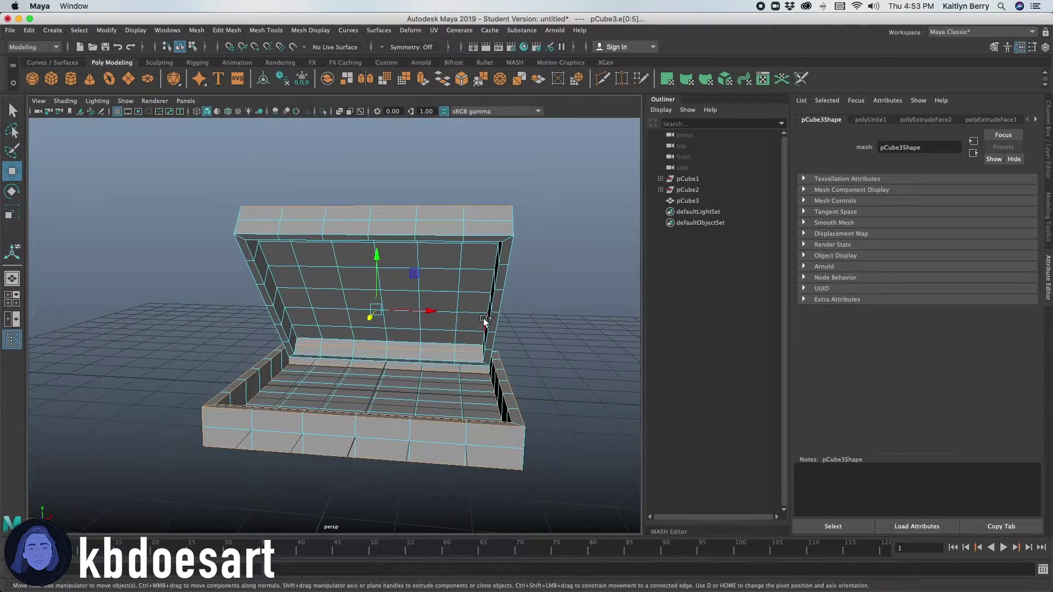
pyautogui.keyDown('alt'); pyautogui.moveTo(482, 277); pyautogui.dragTo(424, 224); pyautogui.keyUp('alt')
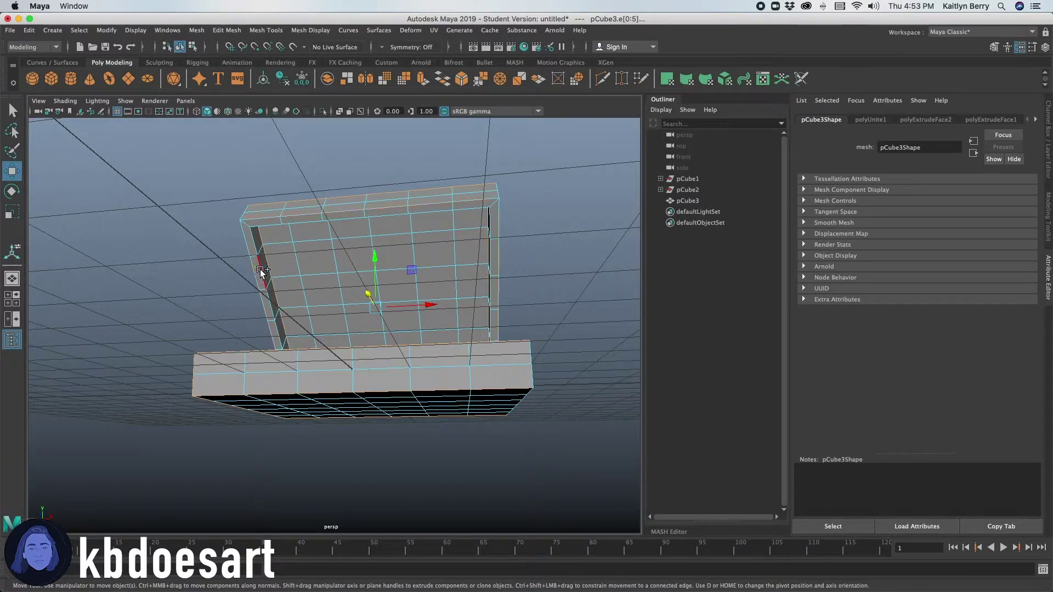
pyautogui.keyDown('alt'); pyautogui.moveTo(262, 271); pyautogui.dragTo(500, 207); pyautogui.keyUp('alt')
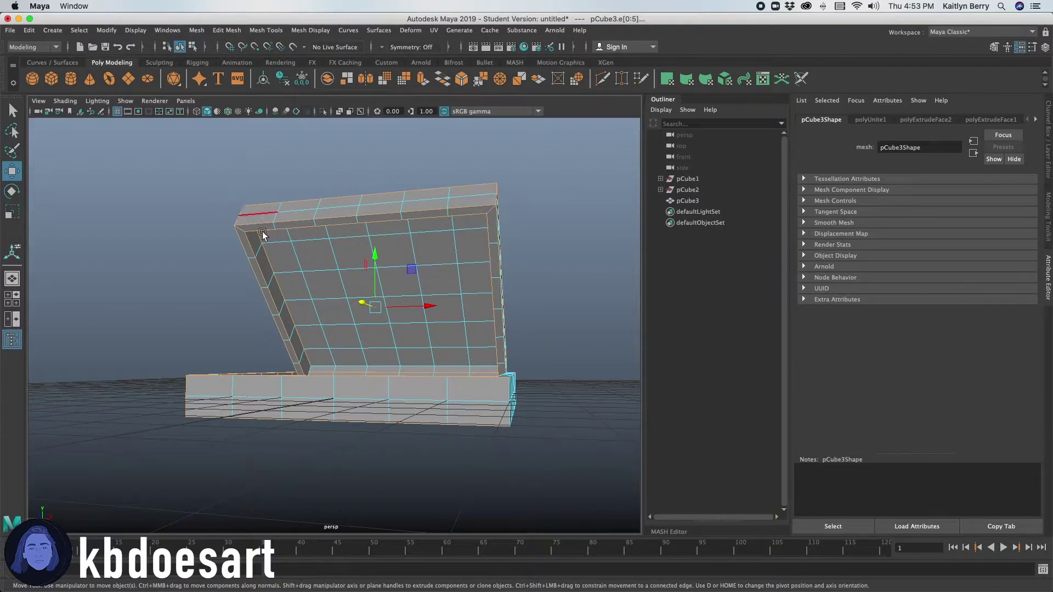
pyautogui.keyDown('alt'); pyautogui.moveTo(262, 231); pyautogui.dragTo(312, 344); pyautogui.keyUp('alt')
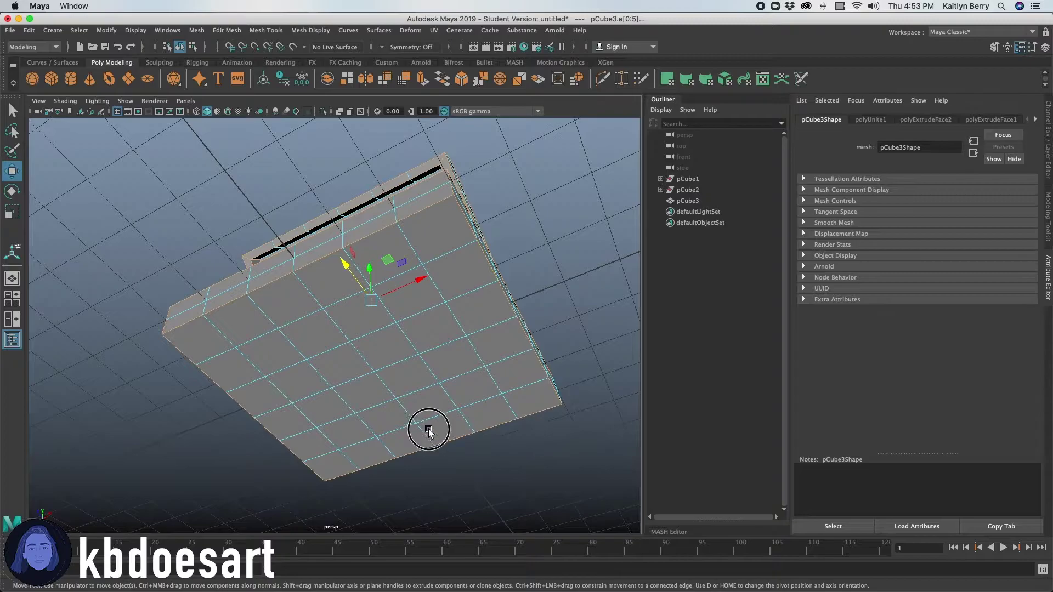
pyautogui.moveTo(426, 426)
pyautogui.keyDown('alt'); pyautogui.mouseDown()
pyautogui.moveTo(466, 422)
pyautogui.moveTo(406, 422)
pyautogui.moveTo(422, 437)
pyautogui.mouseUp(); pyautogui.keyUp('alt')
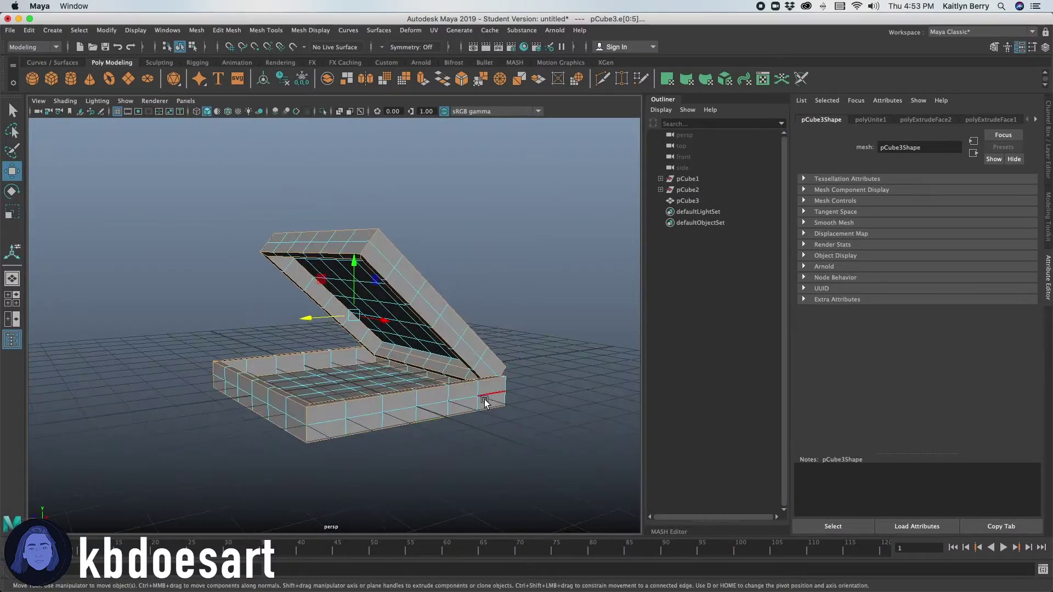
pyautogui.keyDown('alt'); pyautogui.moveTo(504, 384); pyautogui.dragTo(266, 426); pyautogui.keyUp('alt')
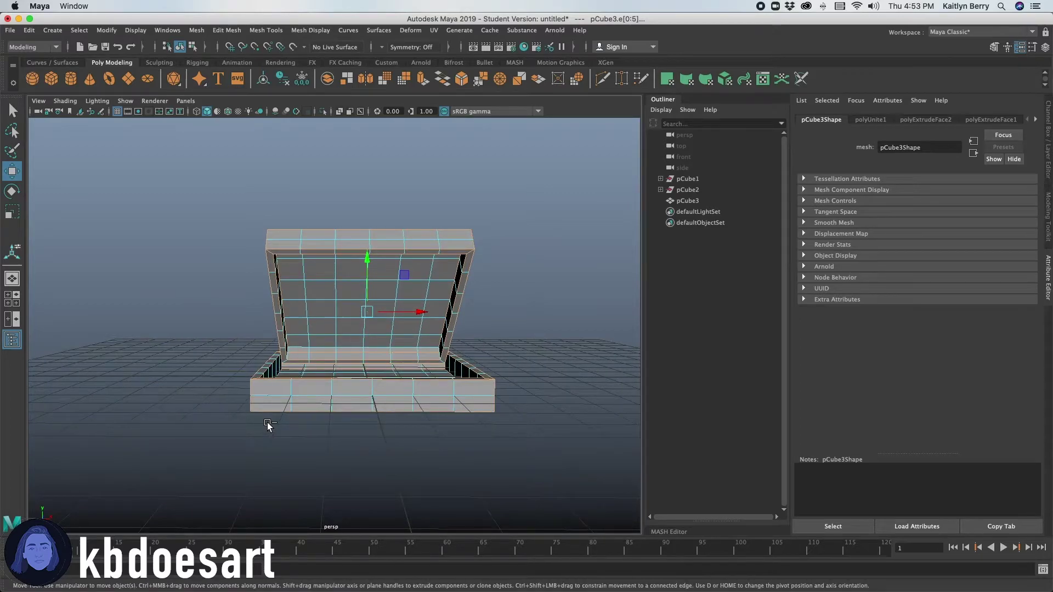
# Bevel the selected border edges with 2 segments and check the rounding in smooth preview
pyautogui.hotkey('ctrl', 'b')
pyautogui.click(506, 226)
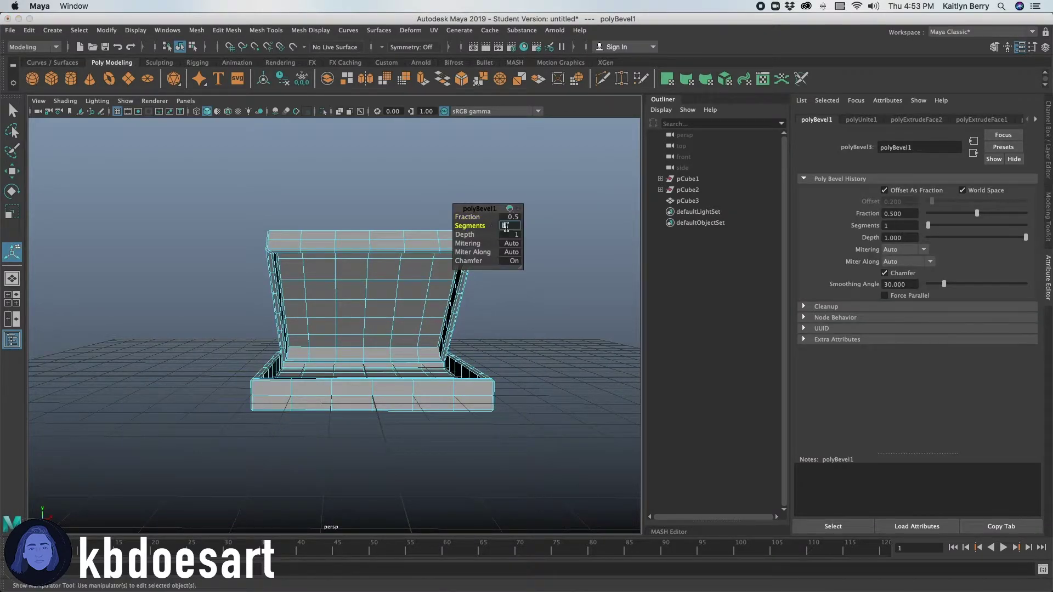
pyautogui.write('2')
pyautogui.press('Return')
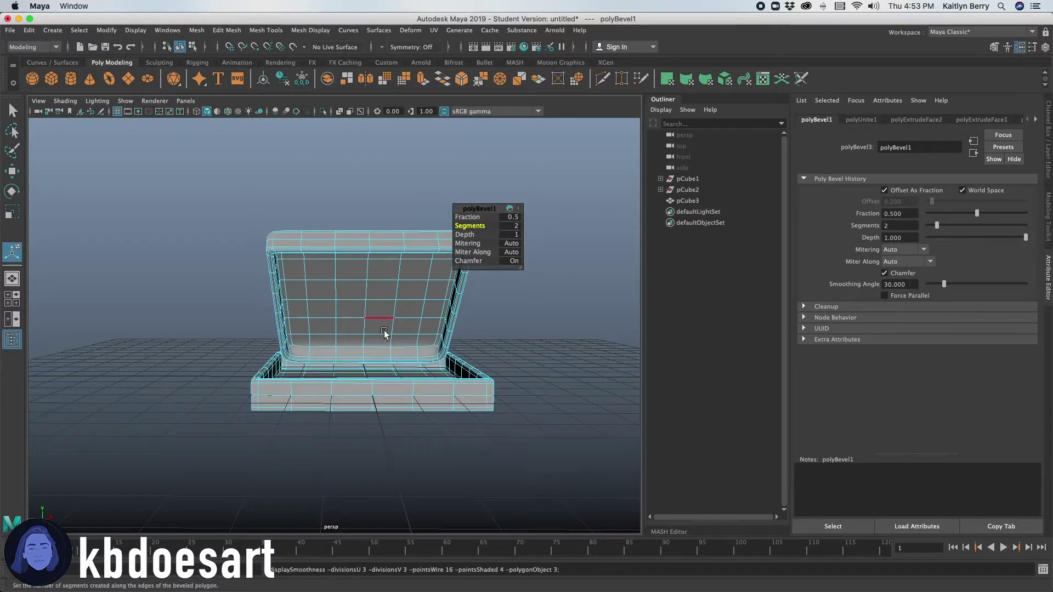
pyautogui.keyDown('alt'); pyautogui.moveTo(378, 324); pyautogui.dragTo(347, 343); pyautogui.keyUp('alt')
pyautogui.press('1')
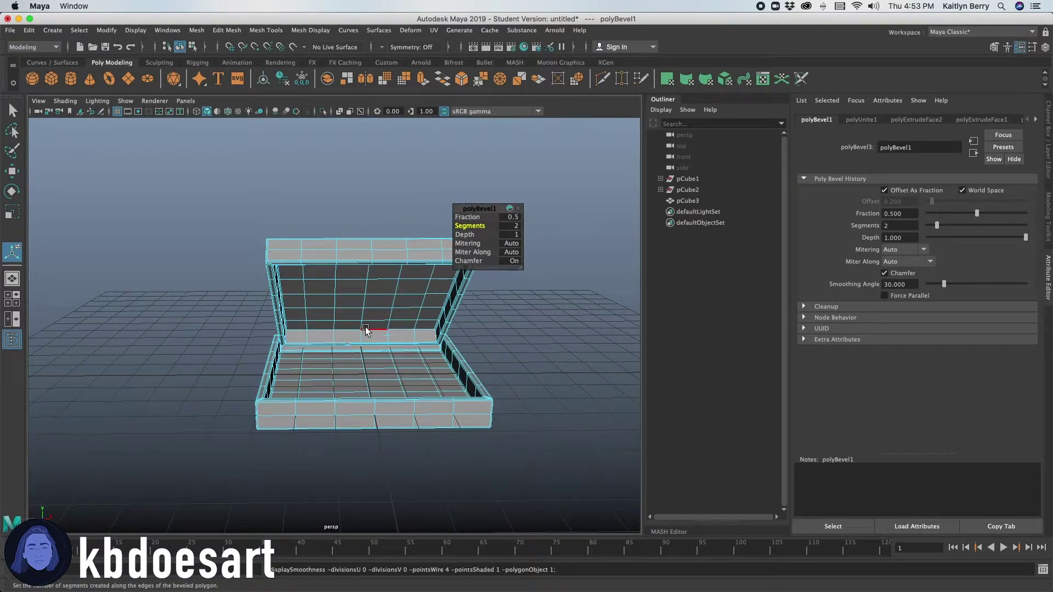
# Bevel the missed corner edges near the hinge with 2 segments and show the smooth preview
pyautogui.scroll(4, 384, 340)
pyautogui.click(455, 362)
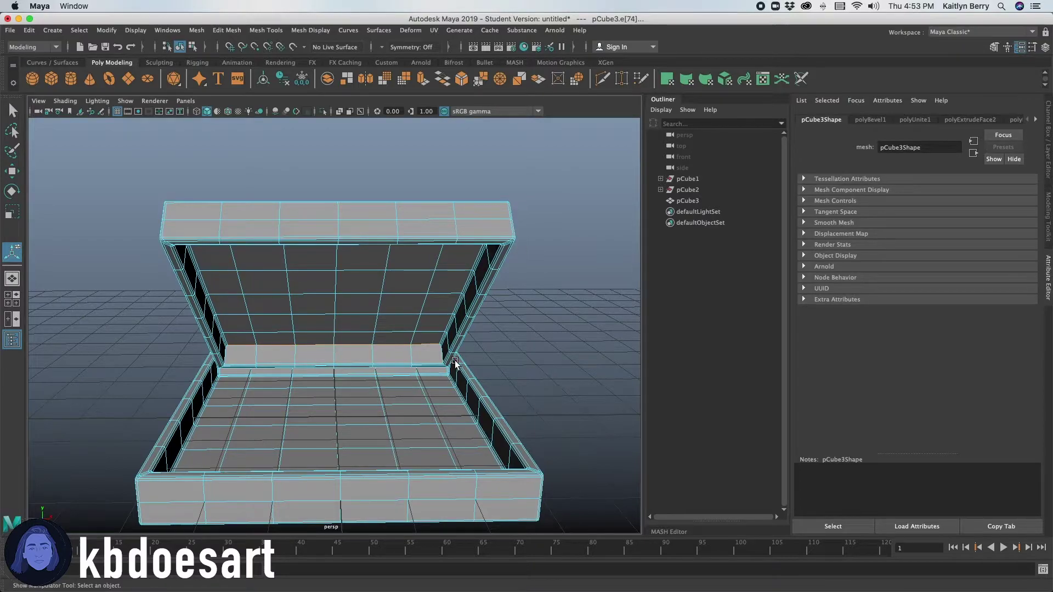
pyautogui.hotkey('ctrl', 'b')
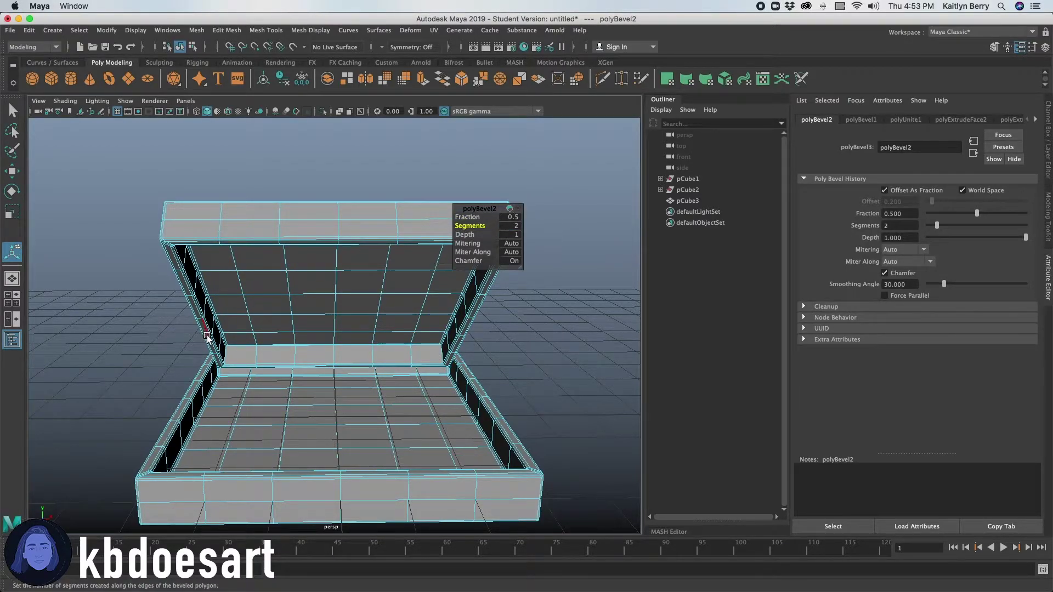
pyautogui.press('3')
# Bevel the edges where the lid's inside panel meets its side walls with 2 segments
pyautogui.keyDown('alt'); pyautogui.moveTo(348, 377); pyautogui.dragTo(393, 289); pyautogui.keyUp('alt')
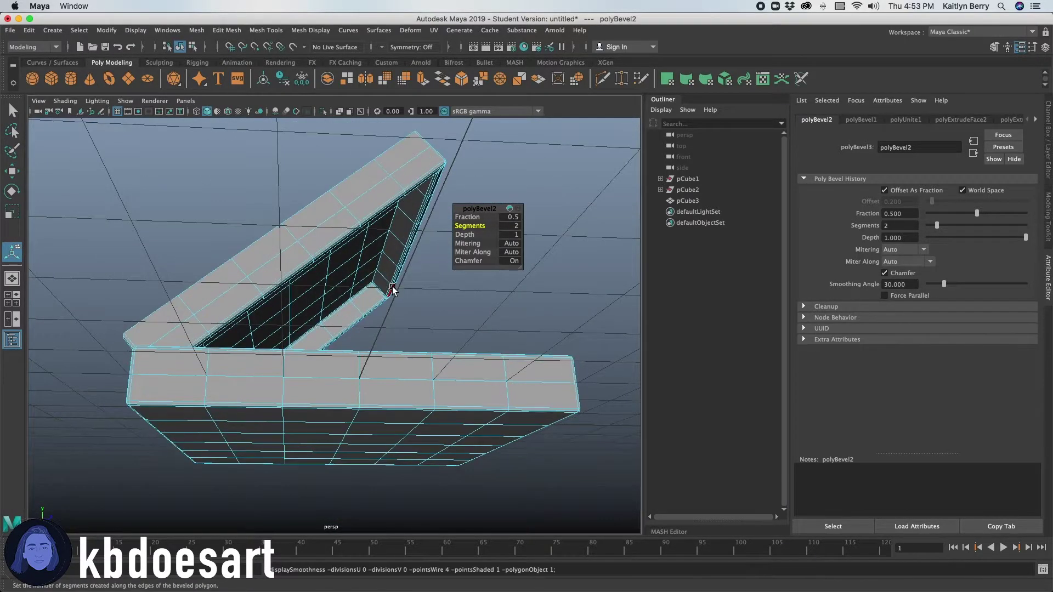
pyautogui.click(389, 228)
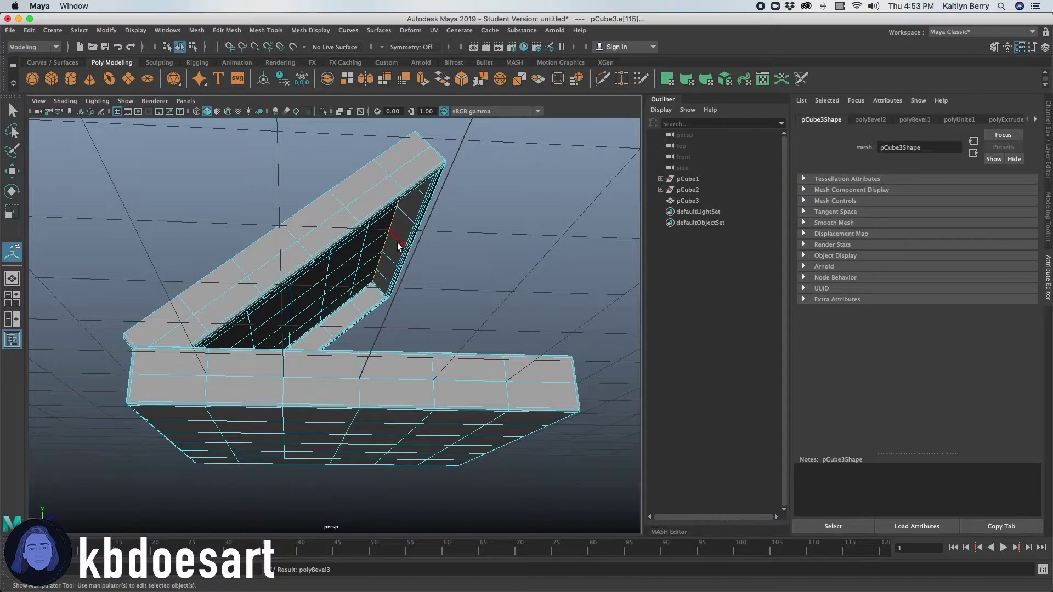
pyautogui.hotkey('ctrl', 'b')
pyautogui.click(514, 226)
pyautogui.write('2')
pyautogui.press('Return')
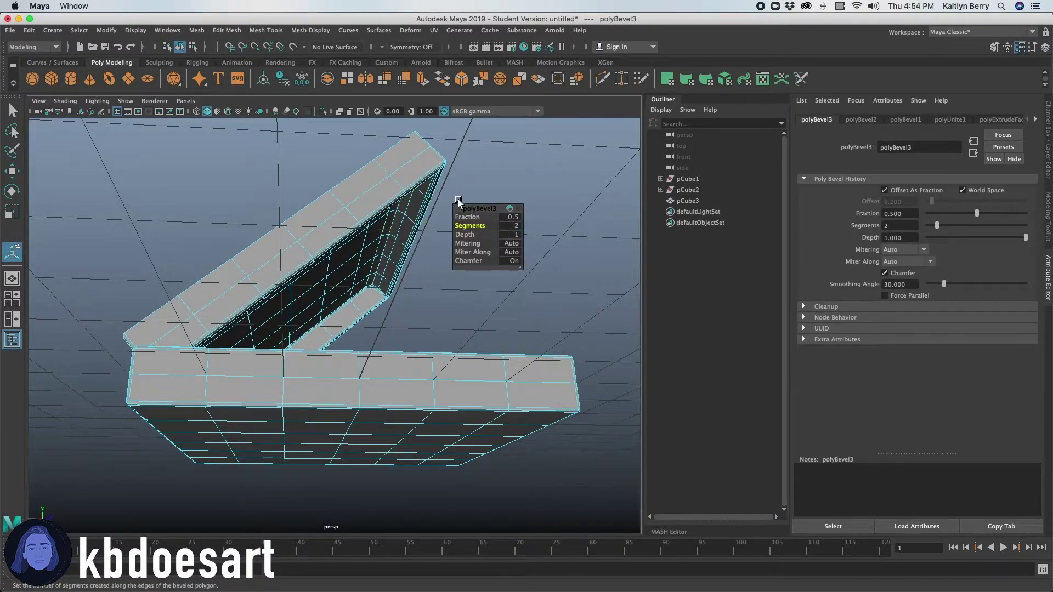
# Bevel the lid's missed outer edges around its top panel with 2 segments
pyautogui.keyDown('alt'); pyautogui.moveTo(464, 340); pyautogui.dragTo(459, 376); pyautogui.keyUp('alt')
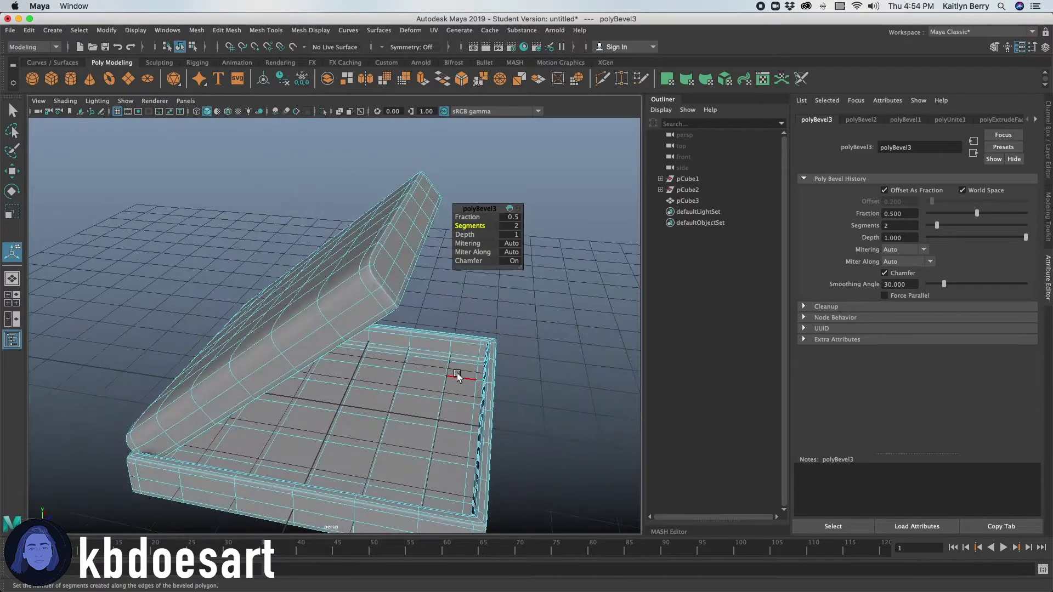
pyautogui.keyDown('alt'); pyautogui.moveTo(329, 364); pyautogui.dragTo(287, 281); pyautogui.keyUp('alt')
pyautogui.click(299, 297)
pyautogui.keyDown('shift'); pyautogui.click(350, 285); pyautogui.keyUp('shift')
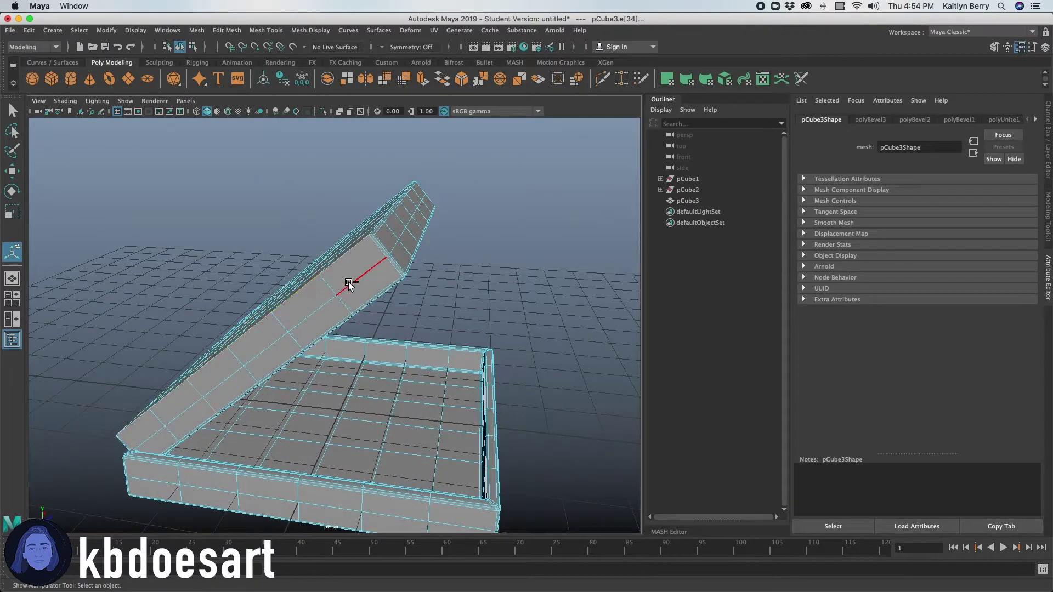
pyautogui.hotkey('ctrl', 'b')
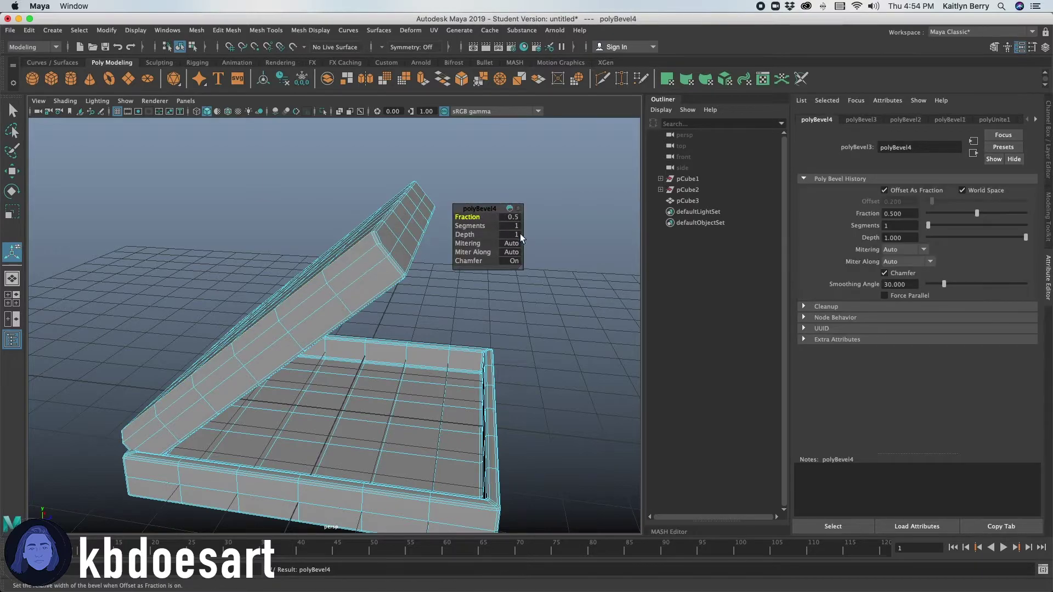
pyautogui.click(511, 225)
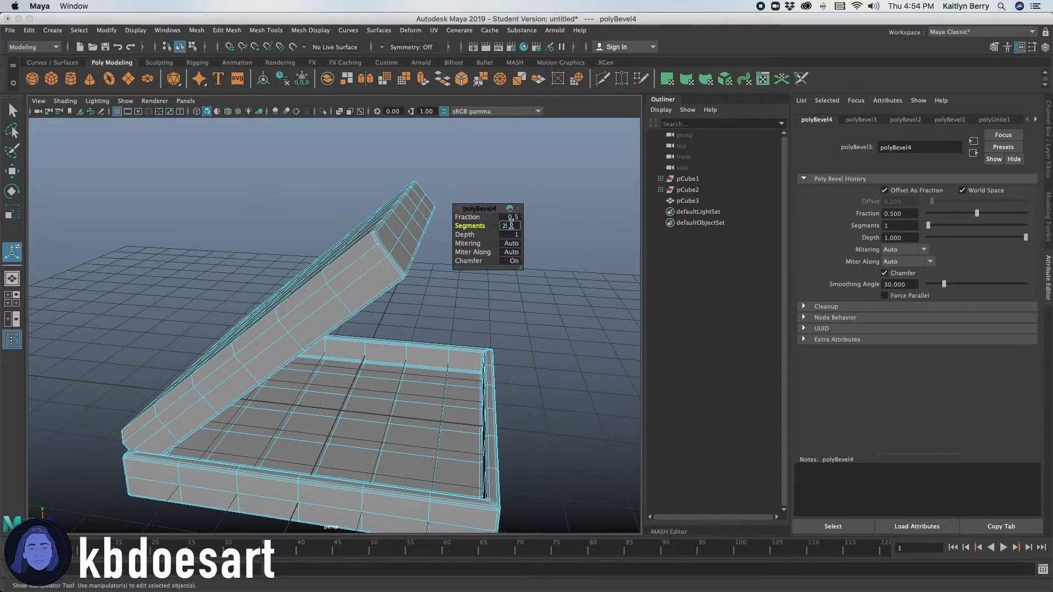
pyautogui.press('Return')
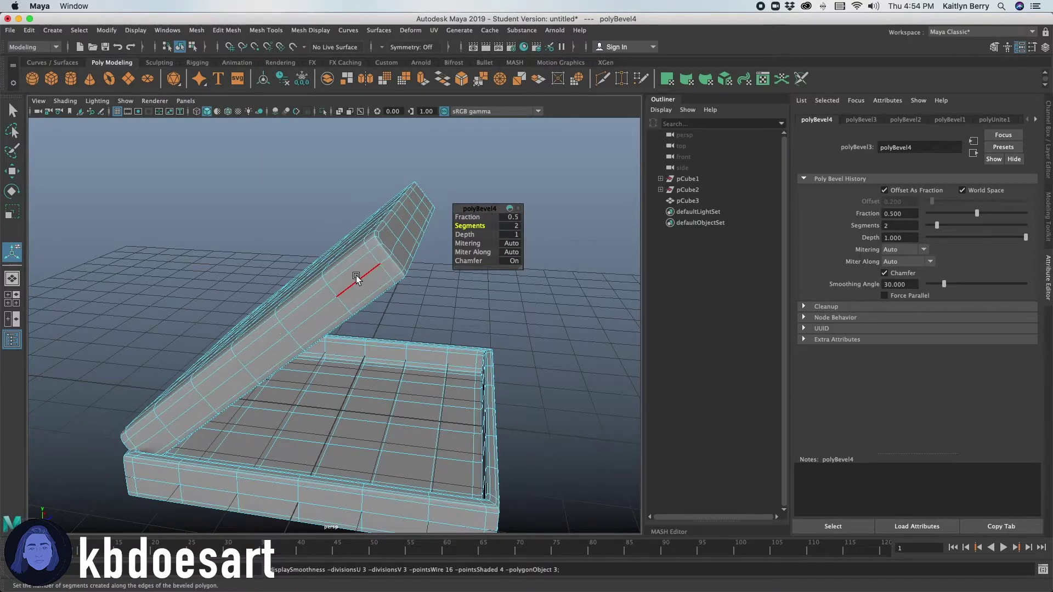
# Bevel the short inner corner edge of the lid beside the hinge with 2 segments and compare it with and without smooth preview
pyautogui.keyDown('alt'); pyautogui.moveTo(356, 275); pyautogui.dragTo(388, 409); pyautogui.keyUp('alt')
pyautogui.click(378, 359)
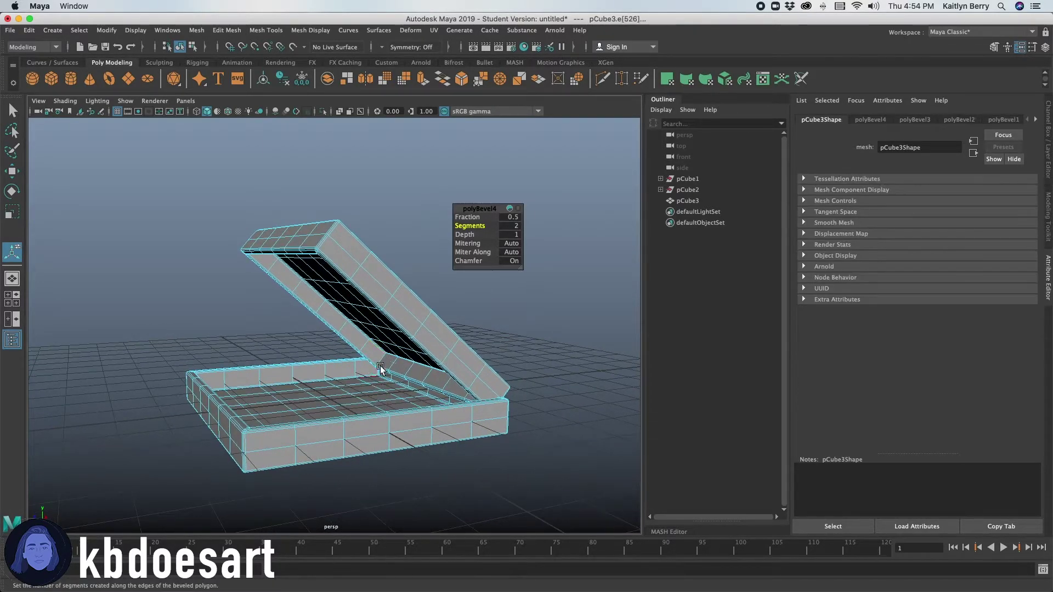
pyautogui.click(382, 362)
pyautogui.keyDown('alt'); pyautogui.moveTo(383, 362); pyautogui.dragTo(418, 406); pyautogui.keyUp('alt')
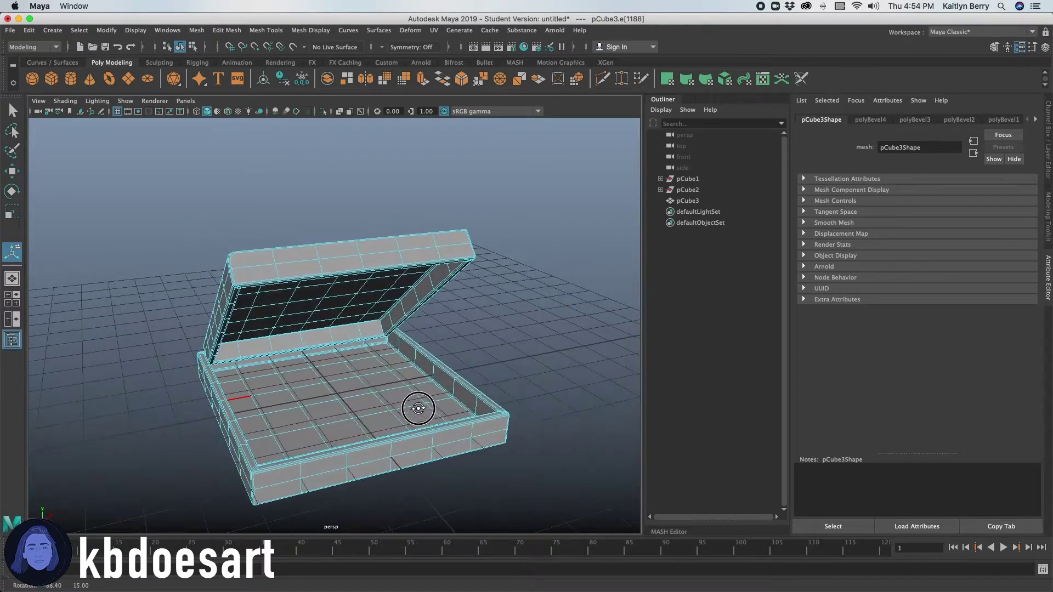
pyautogui.keyDown('alt'); pyautogui.moveTo(381, 312); pyautogui.dragTo(437, 352, button='right'); pyautogui.keyUp('alt')
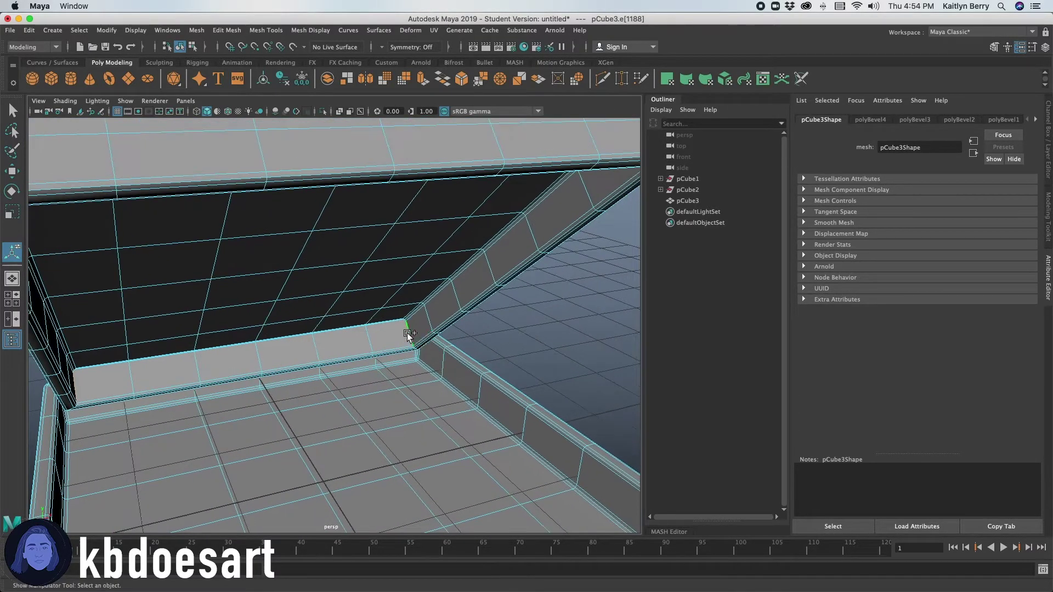
pyautogui.hotkey('ctrl', 'b')
pyautogui.press('Down')
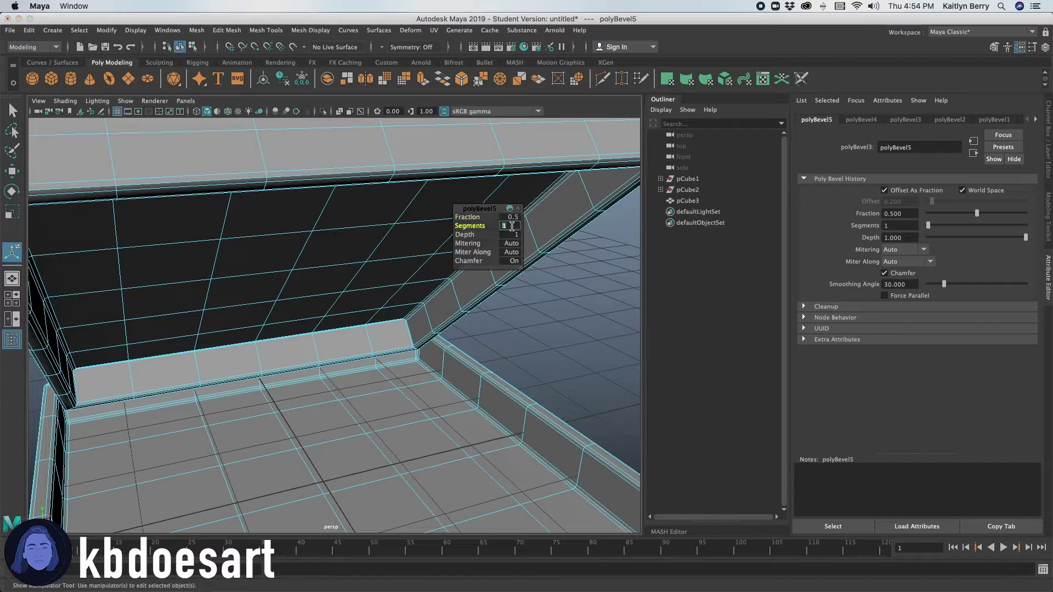
pyautogui.moveTo(495, 294); pyautogui.dragTo(489, 318, button='middle')
pyautogui.press('3')
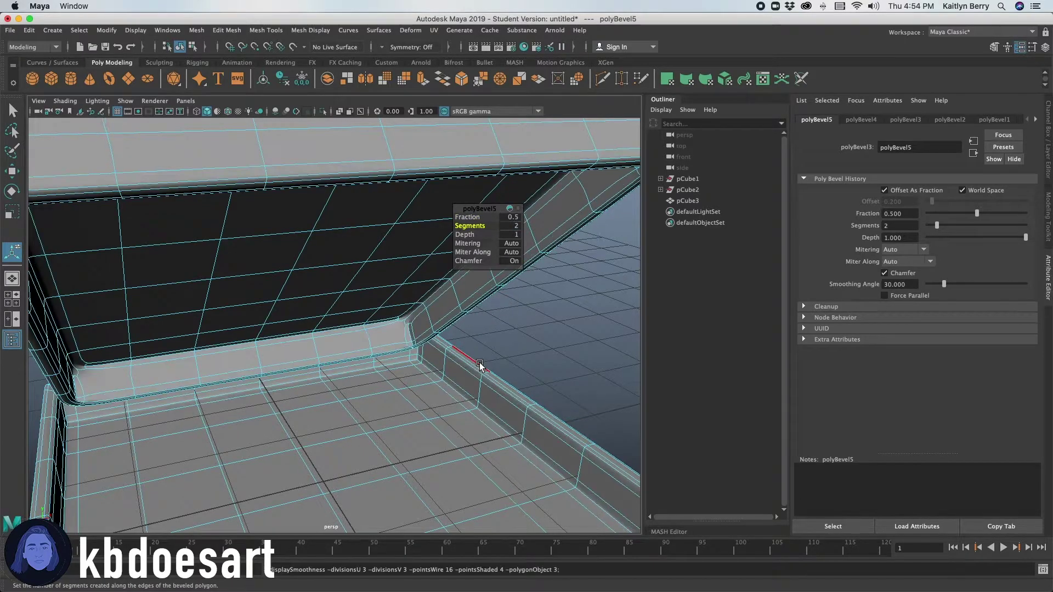
pyautogui.press('1')
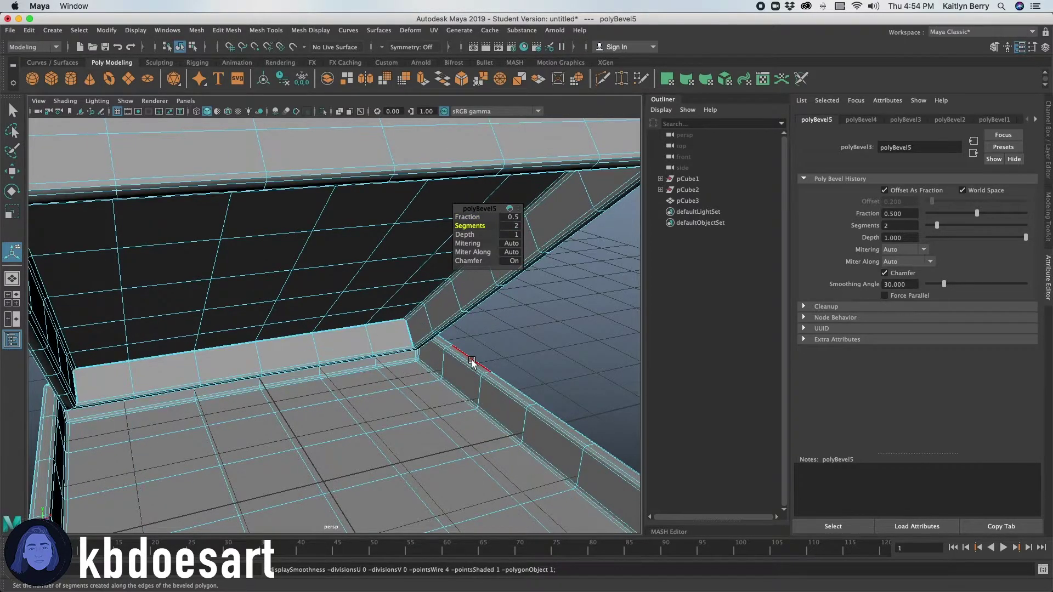
pyautogui.press('3')
pyautogui.press('1')
# Return the box to object mode, frame it and clear the selection to view its smoothed shape
pyautogui.keyDown('alt'); pyautogui.moveTo(472, 362); pyautogui.dragTo(340, 364); pyautogui.keyUp('alt')
pyautogui.press('q')
pyautogui.press('f')
pyautogui.moveTo(335, 294); pyautogui.dragTo(402, 289, button='right')
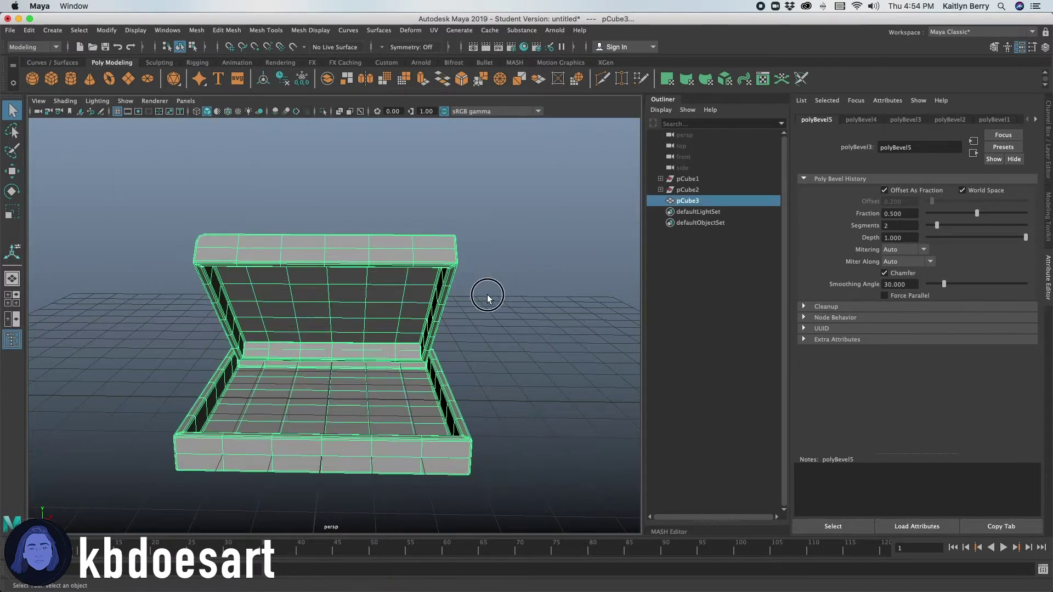
pyautogui.click(486, 294)
pyautogui.keyDown('alt'); pyautogui.moveTo(486, 294); pyautogui.dragTo(378, 390); pyautogui.keyUp('alt')
pyautogui.click(415, 383)
pyautogui.click(453, 378)
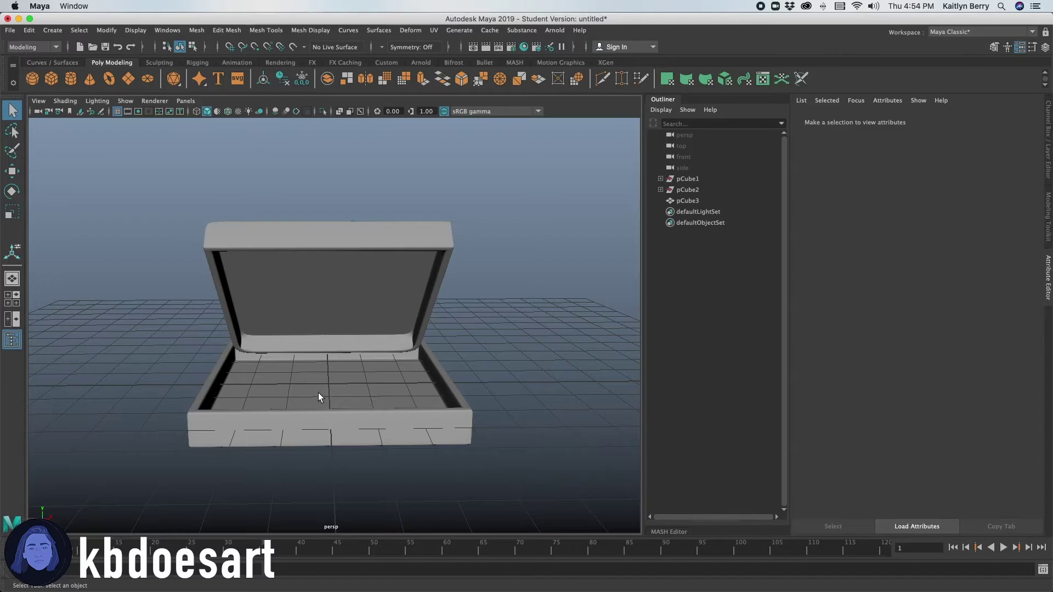
# Select the whole box, display it in smooth preview and deselect it to inspect the finished shape
pyautogui.keyDown('alt'); pyautogui.moveTo(320, 394); pyautogui.dragTo(386, 442); pyautogui.keyUp('alt')
pyautogui.click(373, 408)
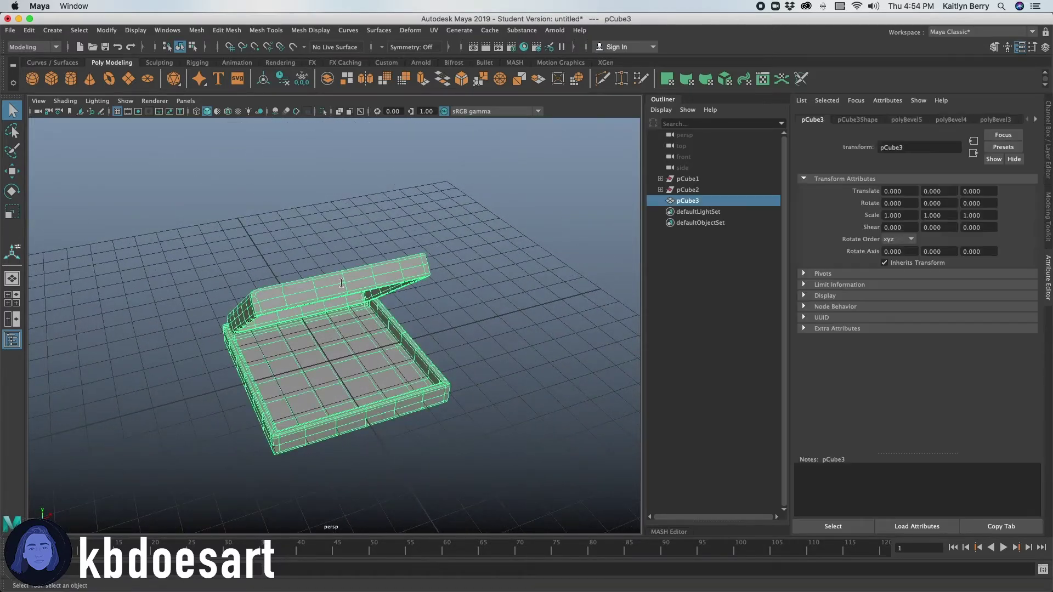
pyautogui.keyDown('alt'); pyautogui.moveTo(242, 307); pyautogui.dragTo(357, 348); pyautogui.keyUp('alt')
pyautogui.press('3')
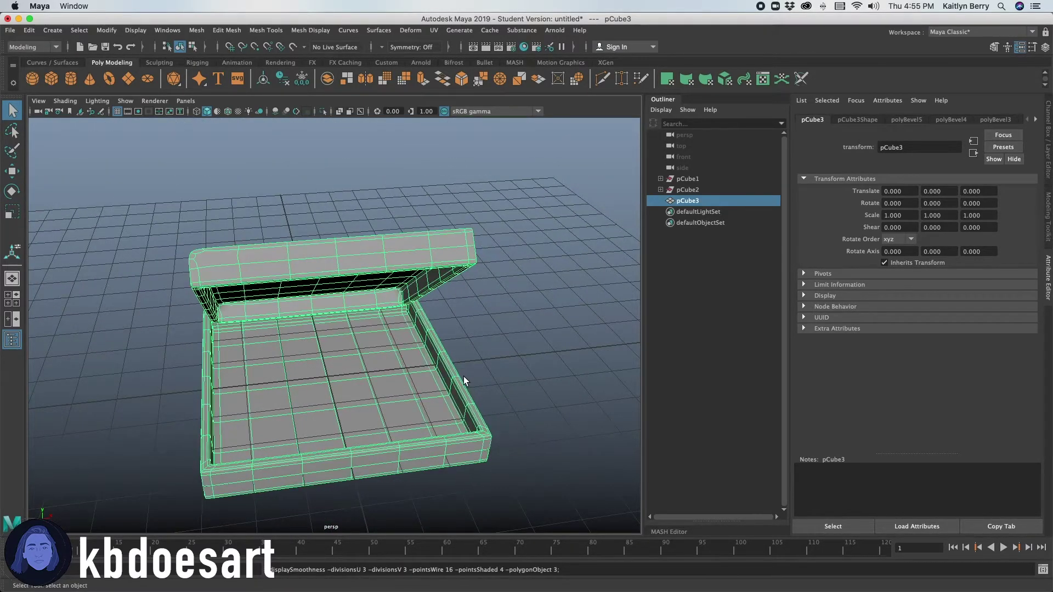
pyautogui.keyDown('alt'); pyautogui.moveTo(484, 372); pyautogui.dragTo(510, 395); pyautogui.keyUp('alt')
pyautogui.click(515, 401)
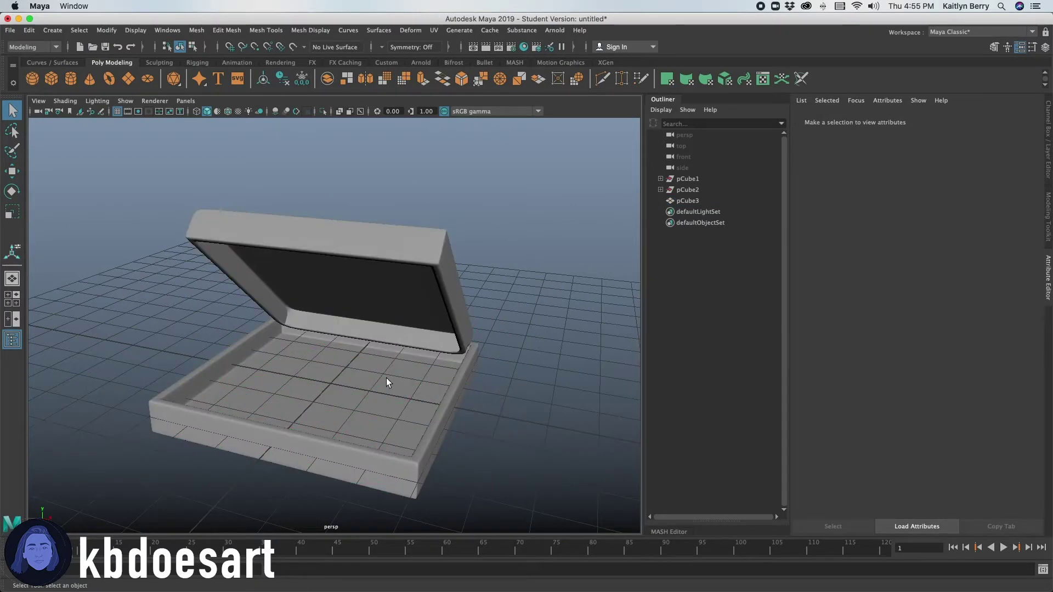